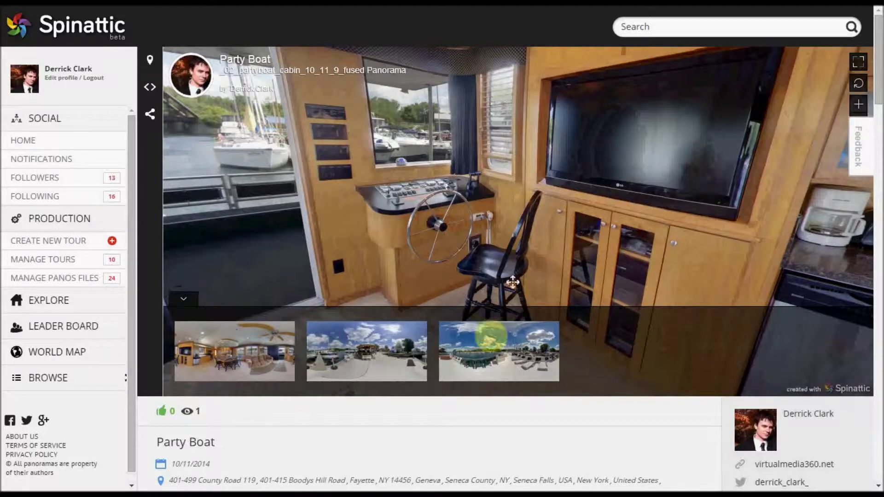
# Scroll through the Party Boat tour page, then go to the list of all tours
pyautogui.moveTo(877, 73); pyautogui.dragTo(876, 152)
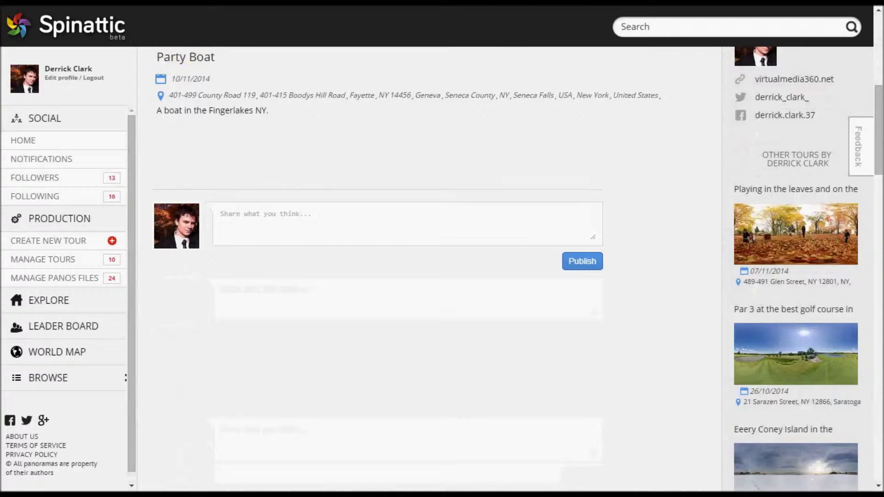
pyautogui.moveTo(879, 164); pyautogui.dragTo(878, 124)
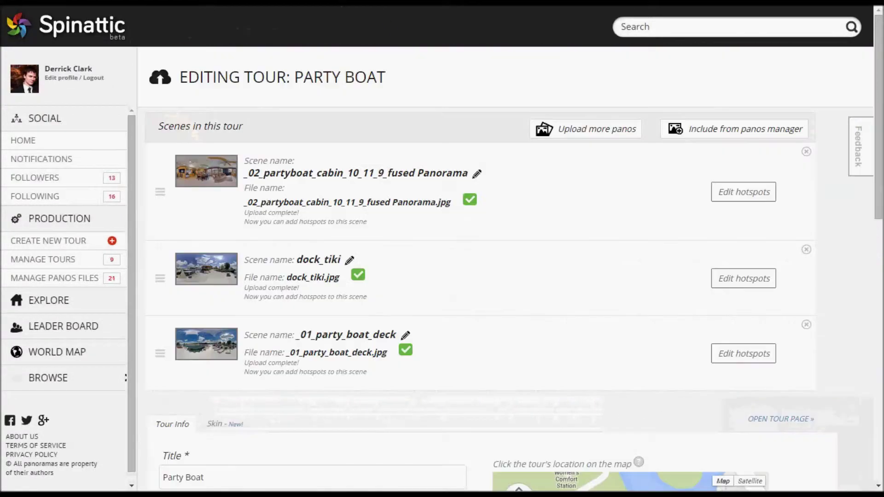
pyautogui.click(57, 261)
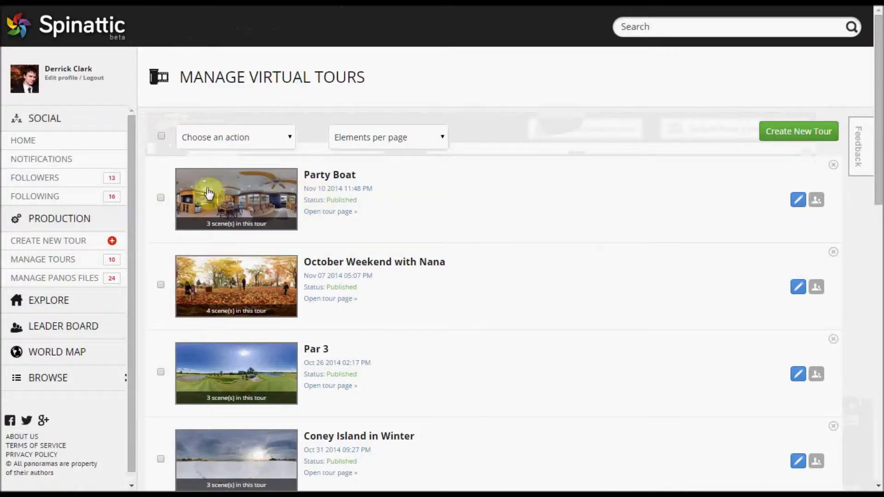
# Open the Party Boat tour in the editor and select the first scene's name for renaming
pyautogui.click(228, 197)
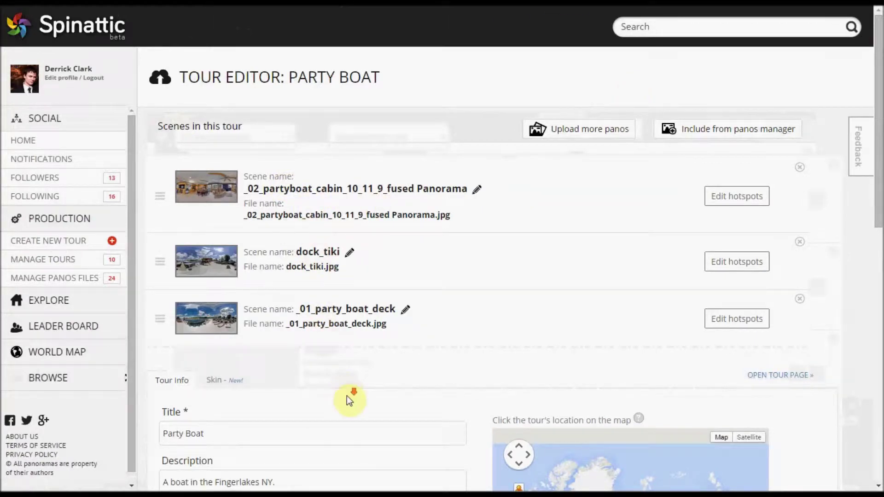
pyautogui.scroll(-2, 348, 400)
pyautogui.scroll(1, 347, 396)
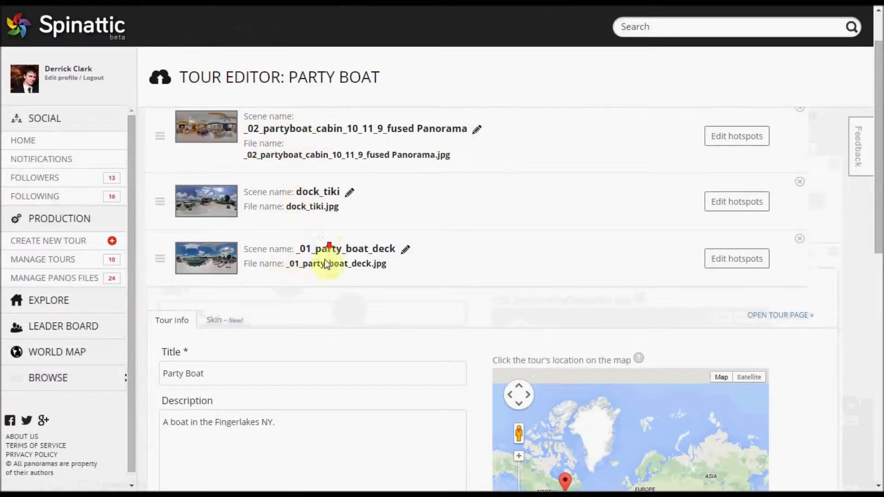
pyautogui.scroll(-3, 329, 285)
pyautogui.scroll(4, 338, 309)
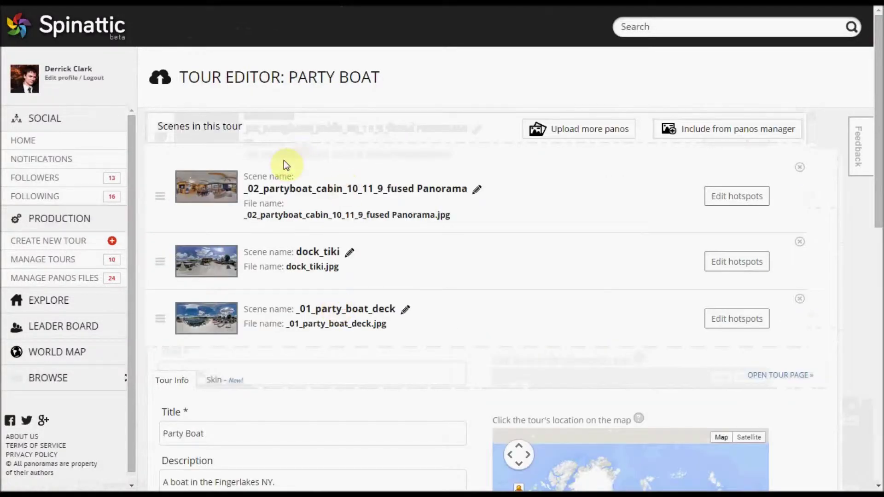
pyautogui.click(294, 188)
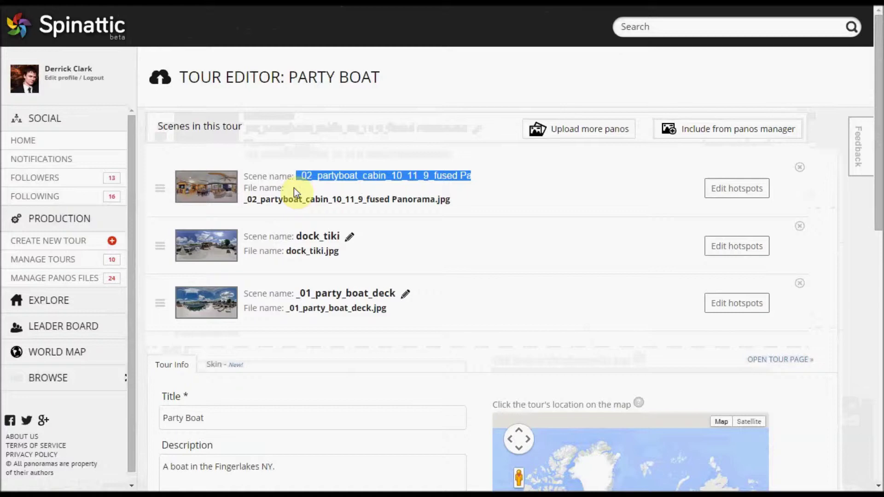
# Rename the scenes to Indoor Boating, Tiki Bar and Boat Deck, then drag Boat Deck to the top
pyautogui.press('BackSpace')
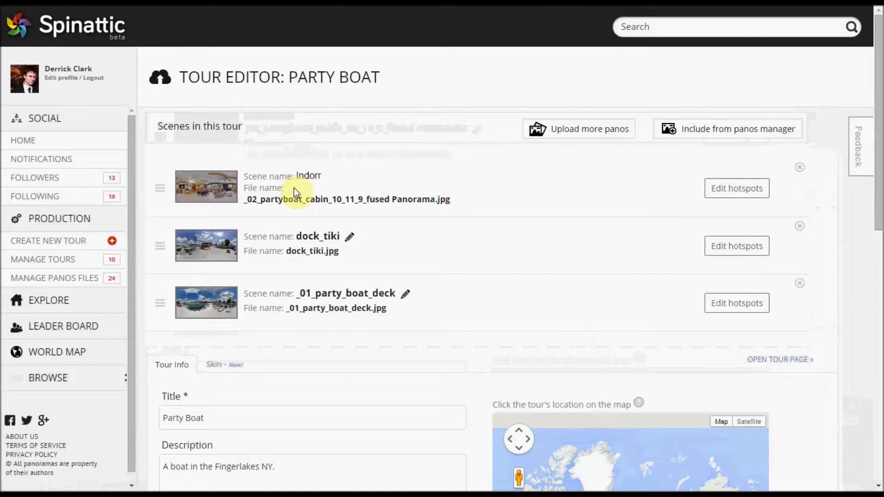
pyautogui.write('Indoor Boating')
pyautogui.click(336, 237)
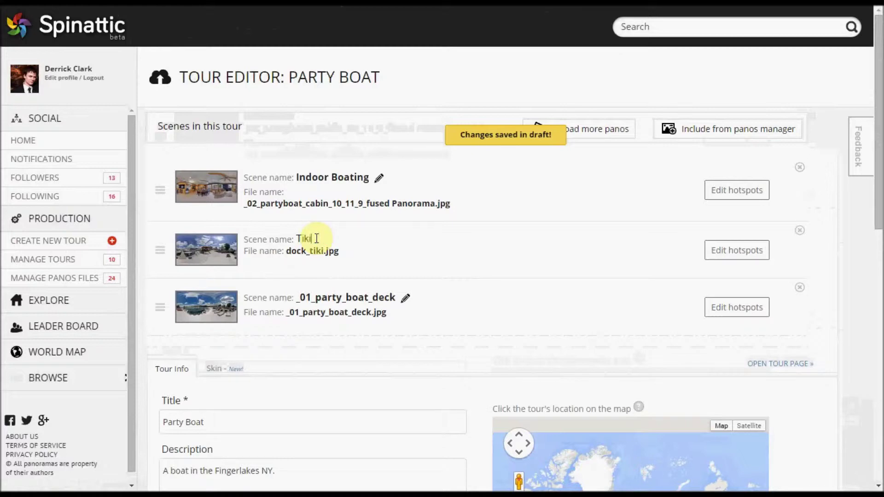
pyautogui.click(308, 297)
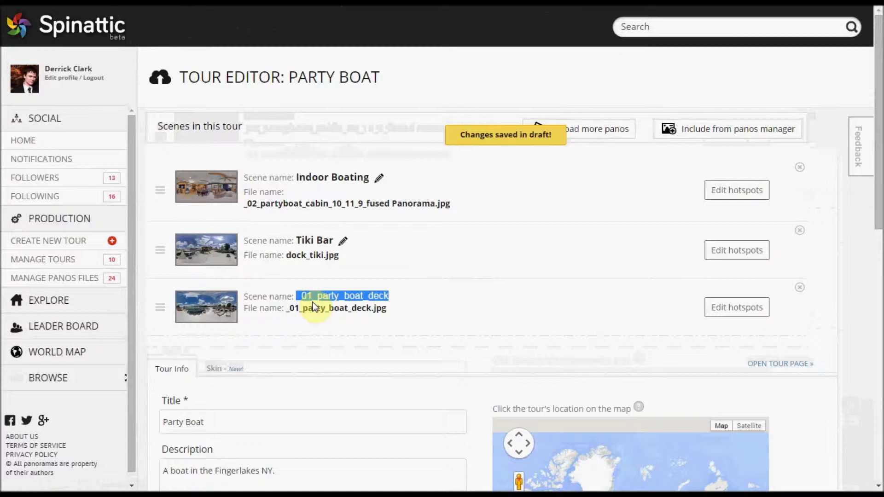
pyautogui.write('Boat Deck')
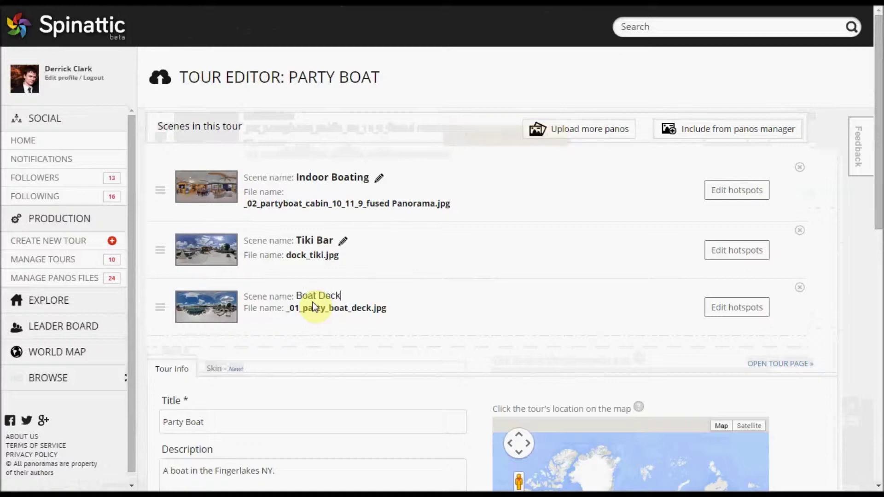
pyautogui.press('Return')
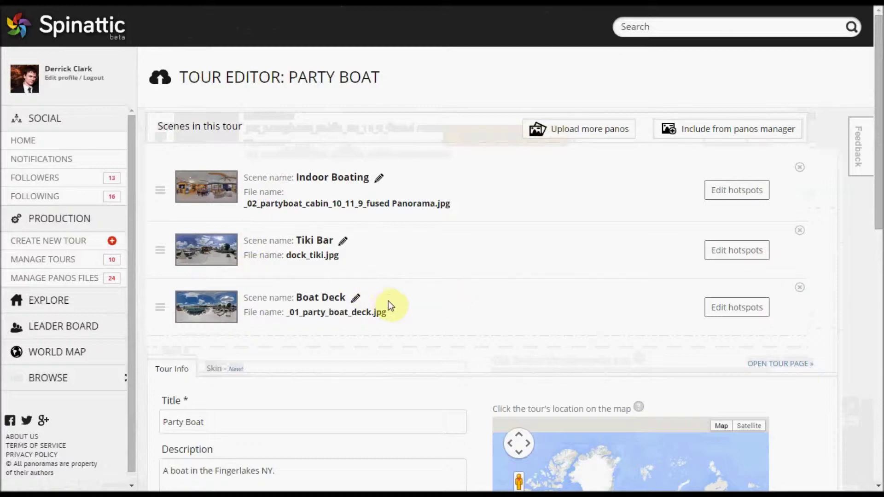
pyautogui.moveTo(388, 300); pyautogui.dragTo(388, 186)
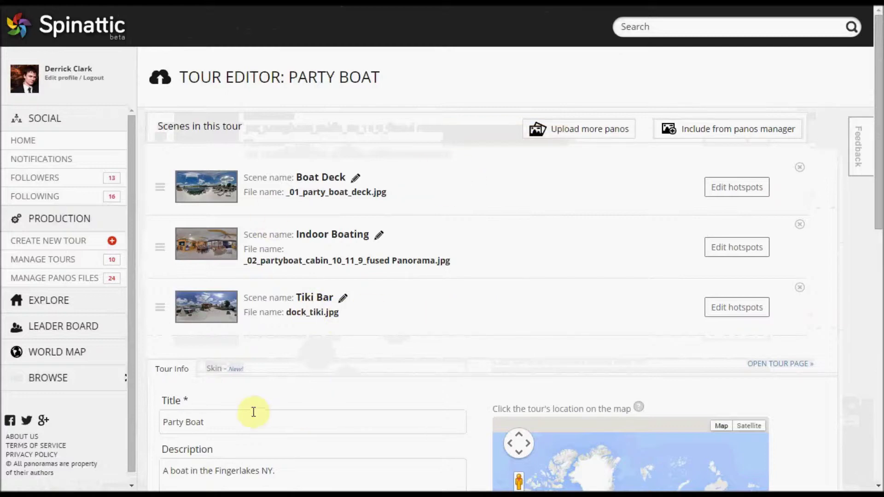
# Check the reordered scene list and the Party Boat title, then view the tour's public page
pyautogui.click(230, 422)
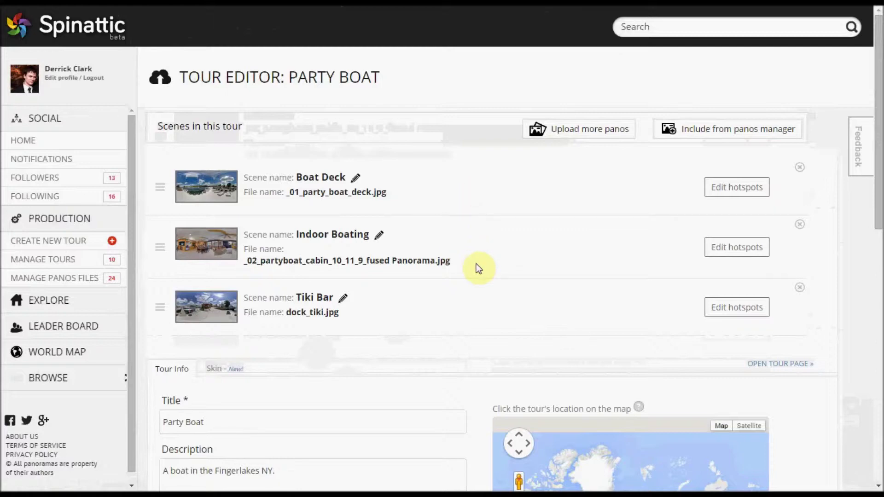
pyautogui.scroll(-1, 479, 268)
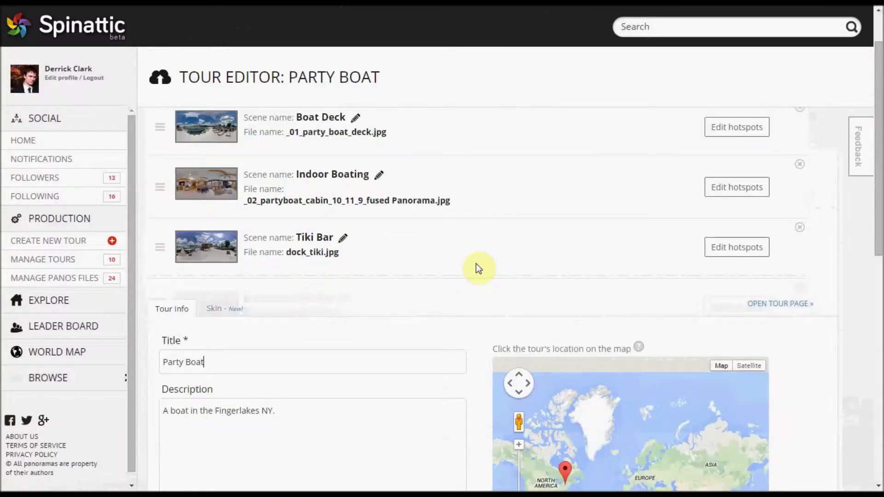
pyautogui.scroll(-1, 479, 269)
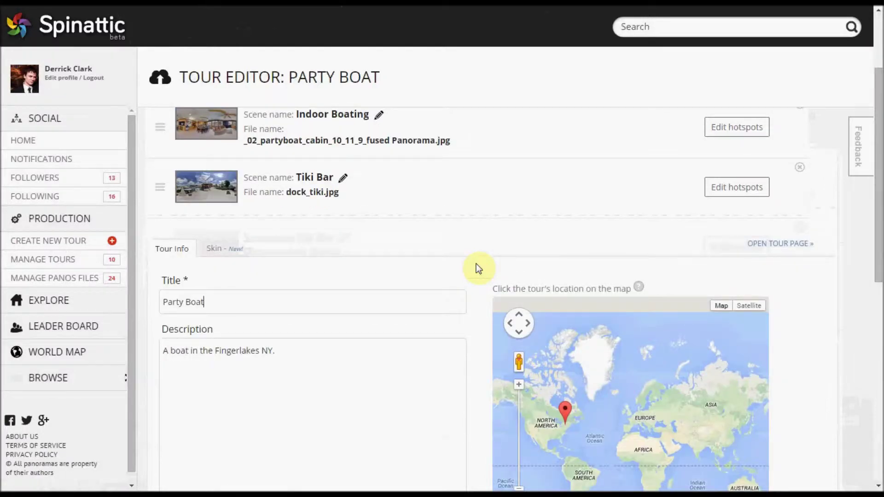
pyautogui.scroll(2, 478, 269)
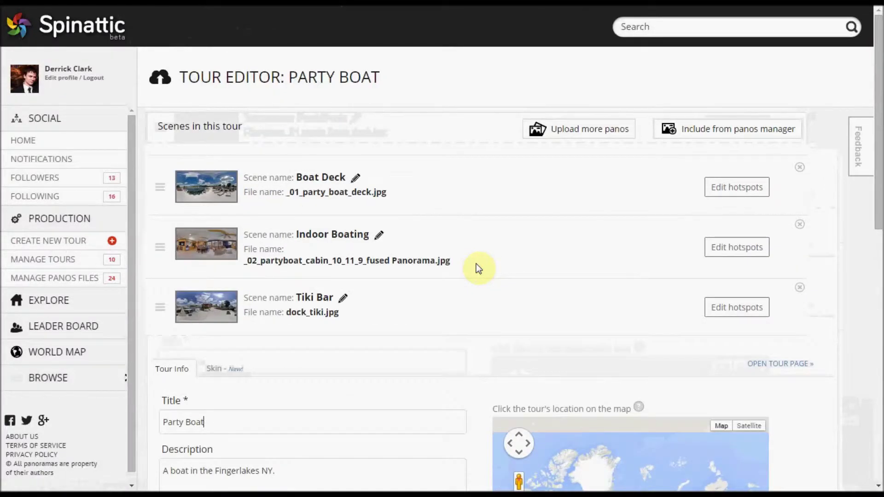
pyautogui.scroll(-4, 479, 268)
pyautogui.scroll(3, 478, 269)
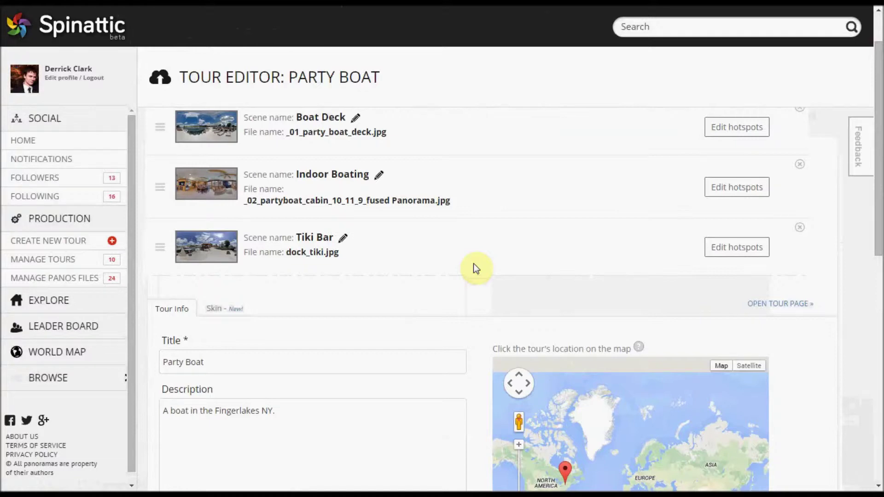
pyautogui.scroll(-1, 476, 267)
pyautogui.scroll(2, 476, 264)
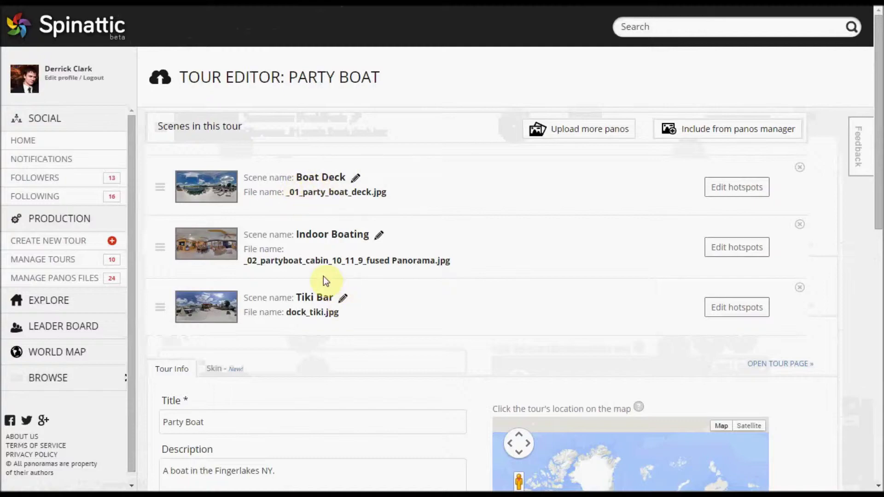
pyautogui.click(782, 364)
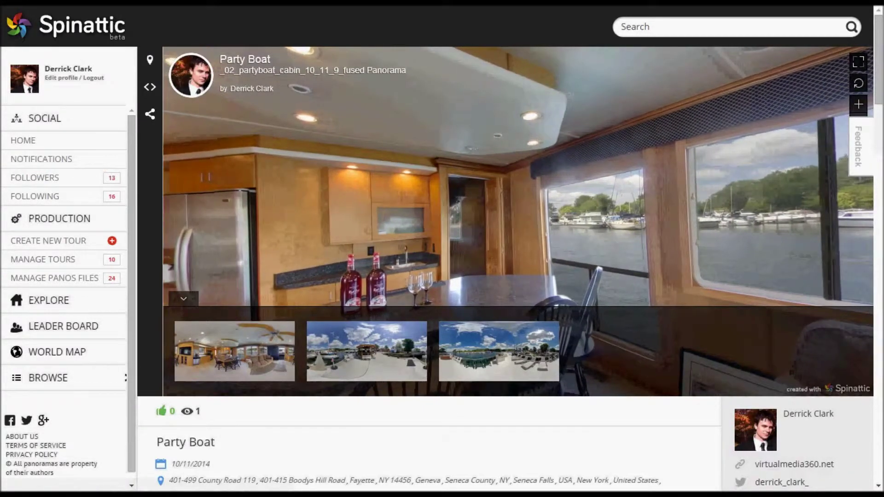
# Return to the Party Boat tour editor and save the scene changes
pyautogui.hotkey('alt', 'Left')
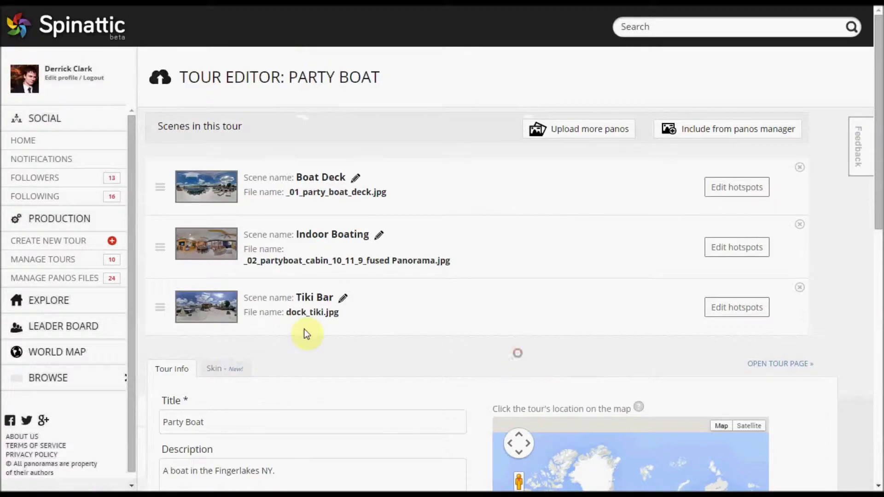
pyautogui.scroll(-10, 417, 349)
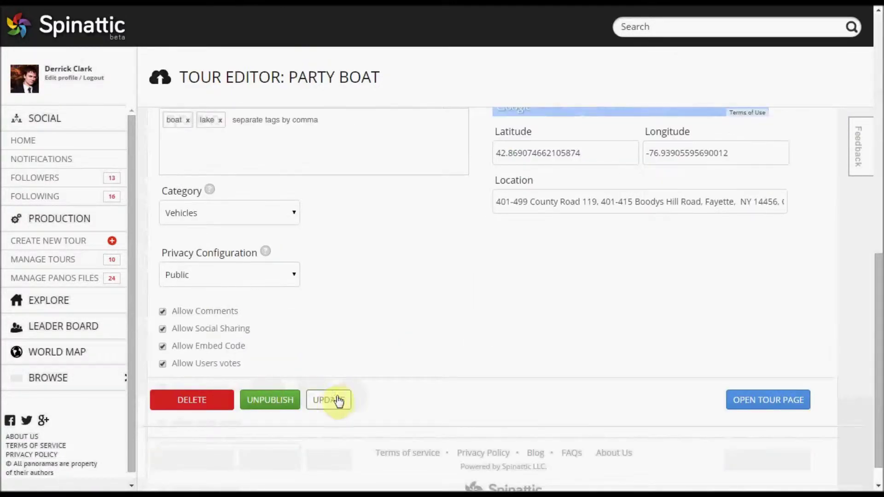
pyautogui.click(334, 400)
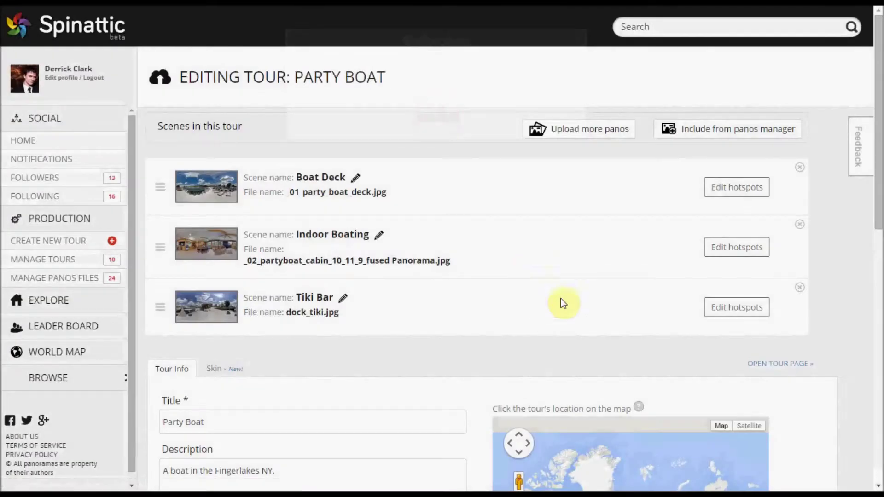
# On the public tour page, look around Boat Deck, then switch to the Indoor Boating scene
pyautogui.click(783, 365)
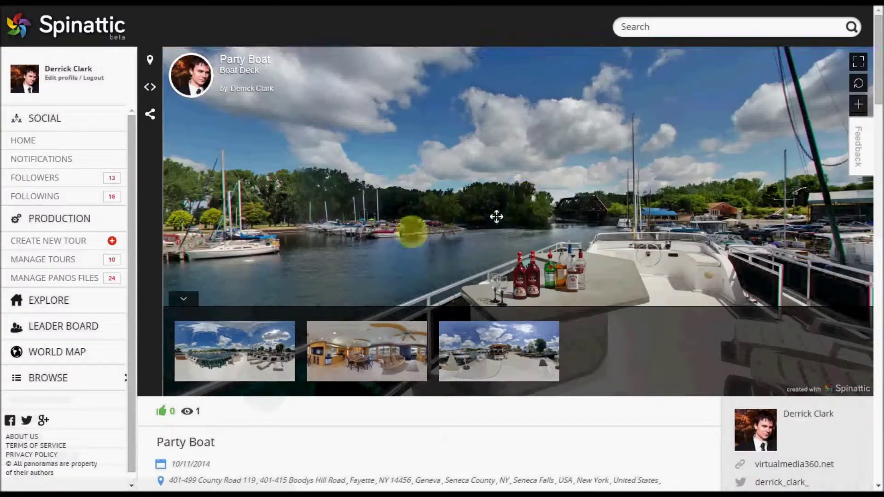
pyautogui.moveTo(496, 217); pyautogui.dragTo(580, 204)
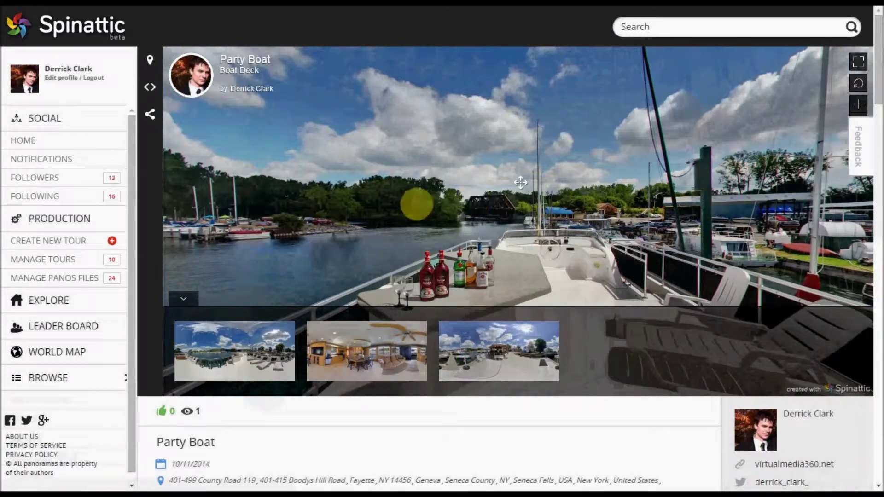
pyautogui.moveTo(454, 201); pyautogui.dragTo(391, 301)
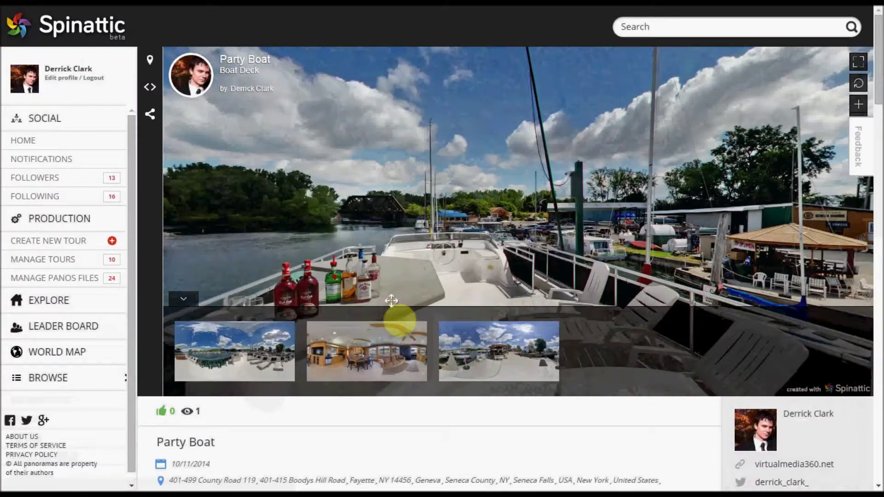
pyautogui.click(377, 353)
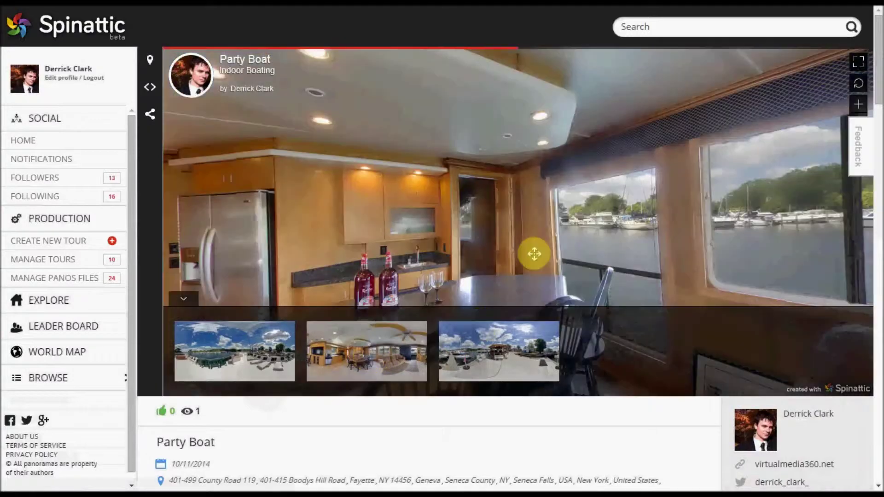
pyautogui.moveTo(489, 246); pyautogui.dragTo(491, 245)
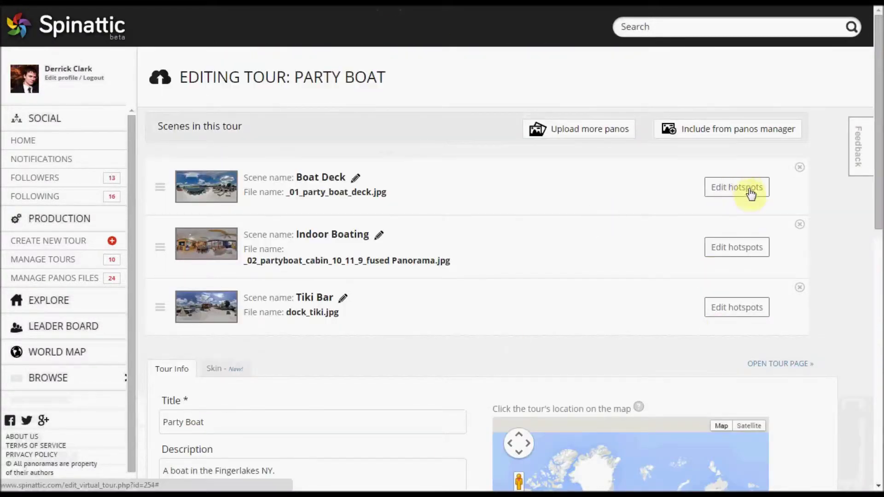
# In Boat Deck's hotspot editor, make the marina view the startup view and add a navigation arrow
pyautogui.click(747, 191)
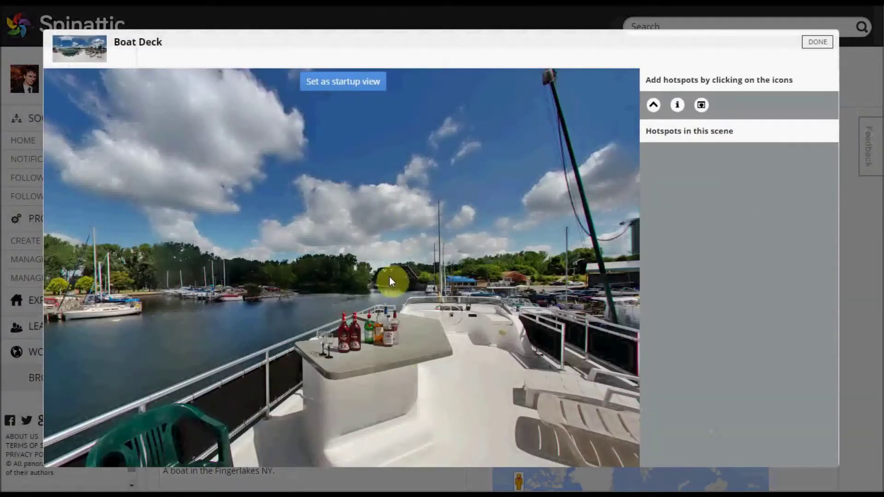
pyautogui.moveTo(389, 278); pyautogui.dragTo(368, 273)
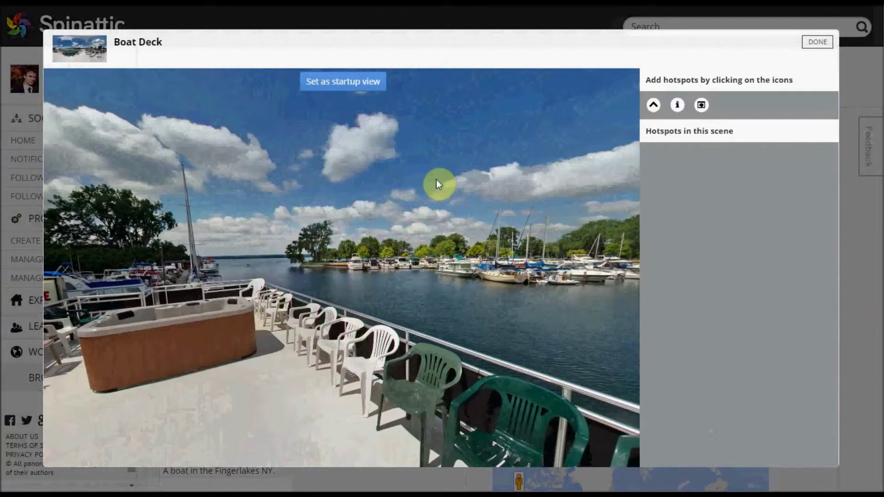
pyautogui.click(337, 85)
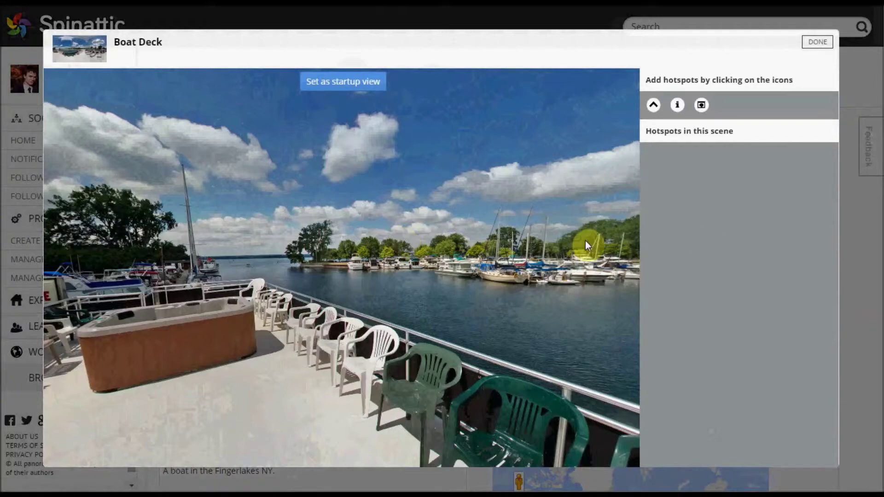
pyautogui.moveTo(310, 211); pyautogui.dragTo(541, 221)
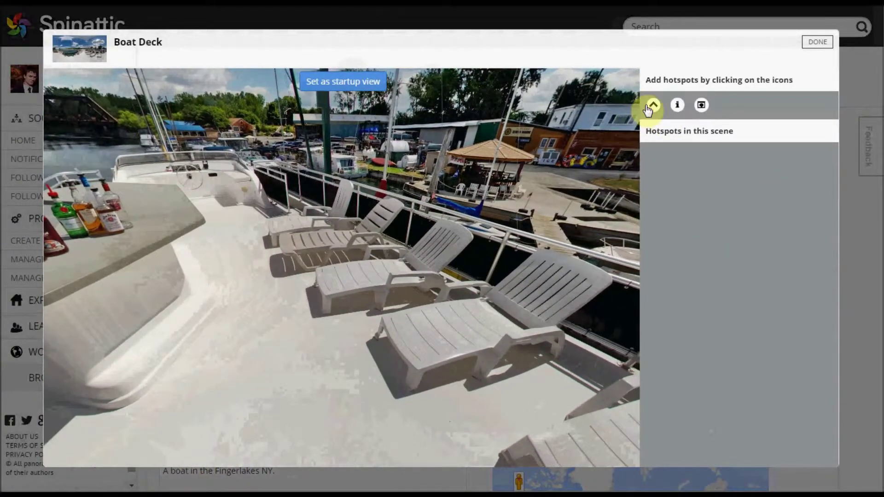
pyautogui.click(653, 105)
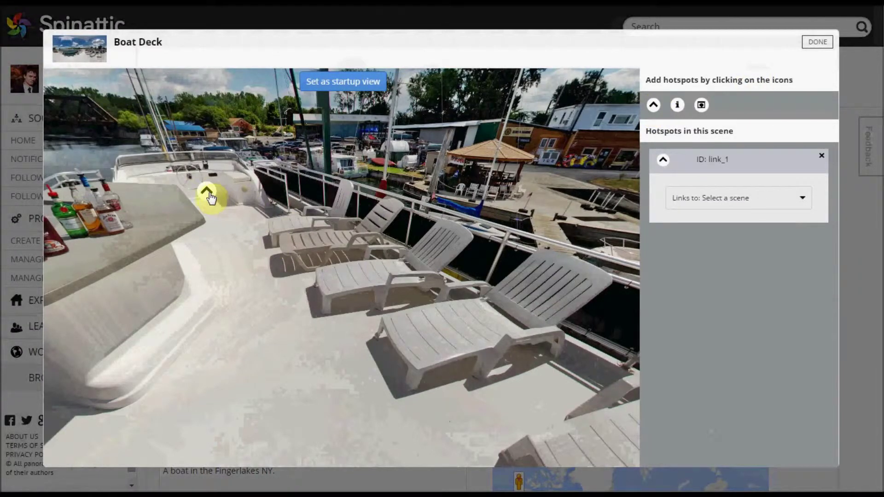
# Place the arrow hotspot on the dock near the tiki hut and link it to Tiki Bar
pyautogui.moveTo(209, 198); pyautogui.dragTo(515, 199)
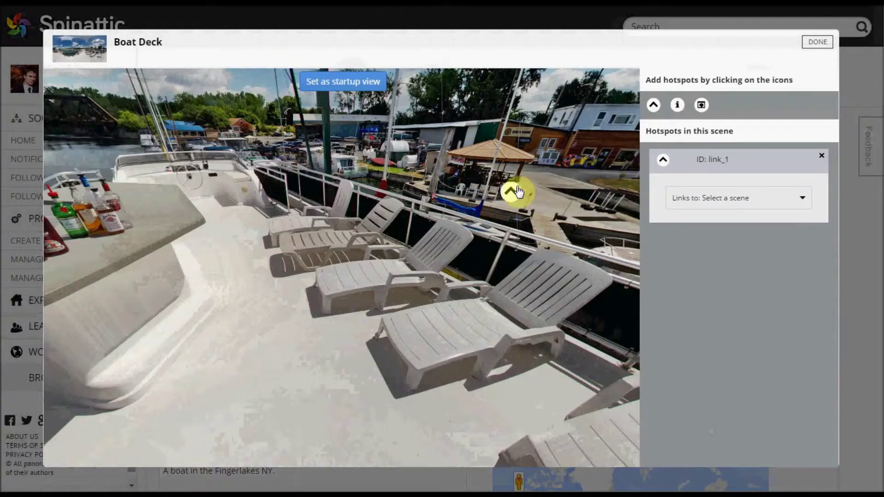
pyautogui.click(796, 201)
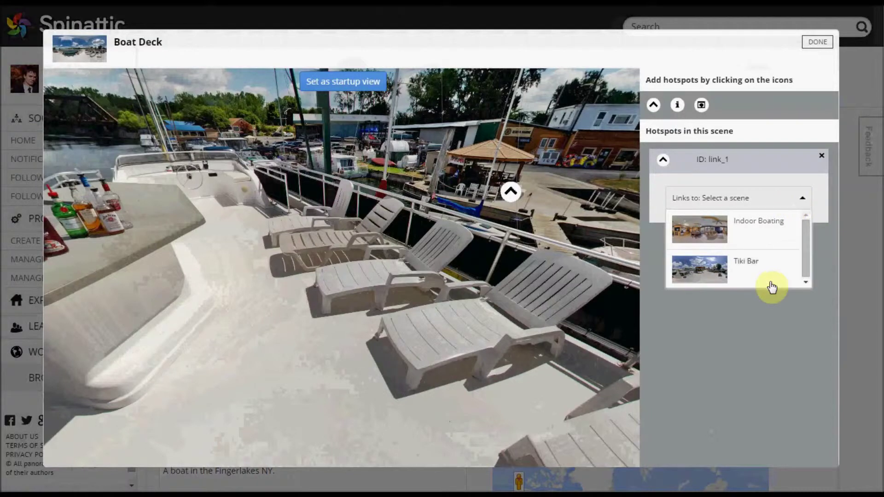
pyautogui.click(713, 271)
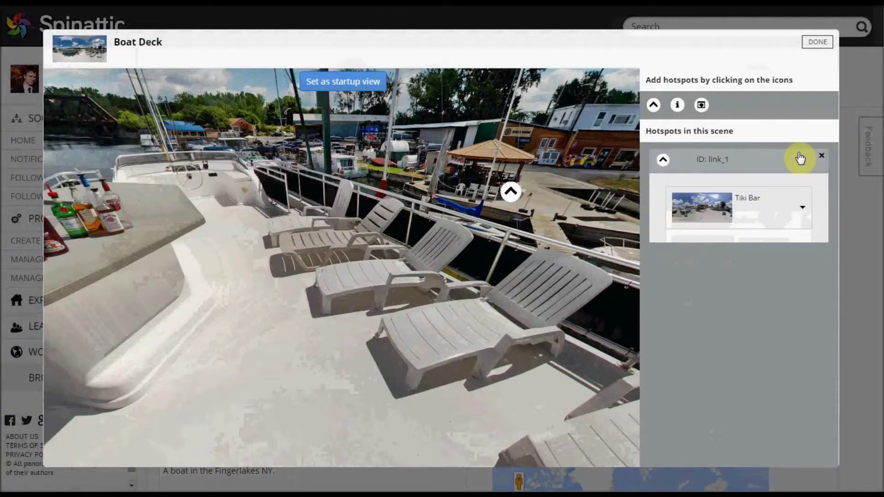
pyautogui.moveTo(537, 268); pyautogui.dragTo(496, 261)
# Add a Drinks info hotspot on the bar counter reading 'This is a good place to make a drink.'
pyautogui.click(677, 106)
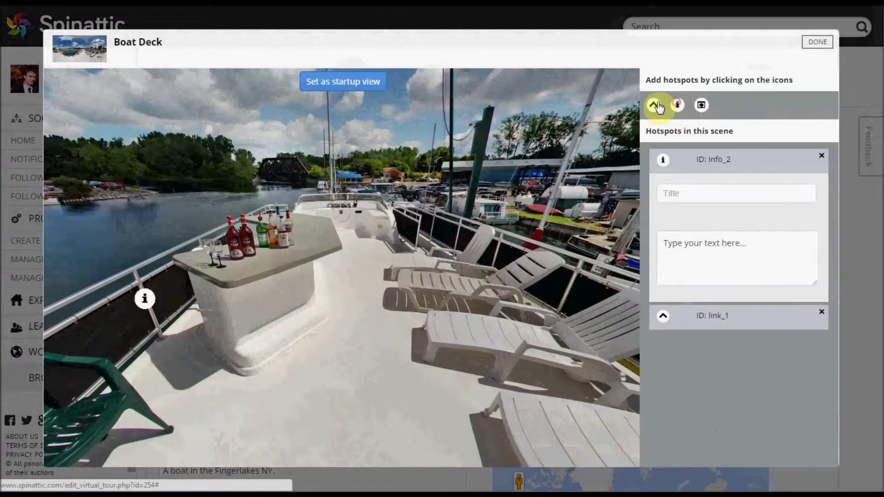
pyautogui.moveTo(145, 304)
pyautogui.mouseDown()
pyautogui.moveTo(247, 257)
pyautogui.moveTo(244, 267)
pyautogui.mouseUp()
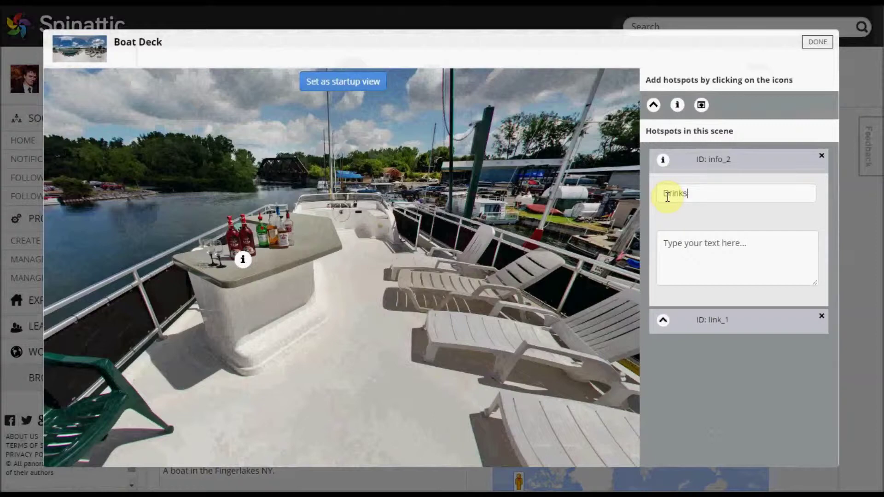
pyautogui.click(691, 241)
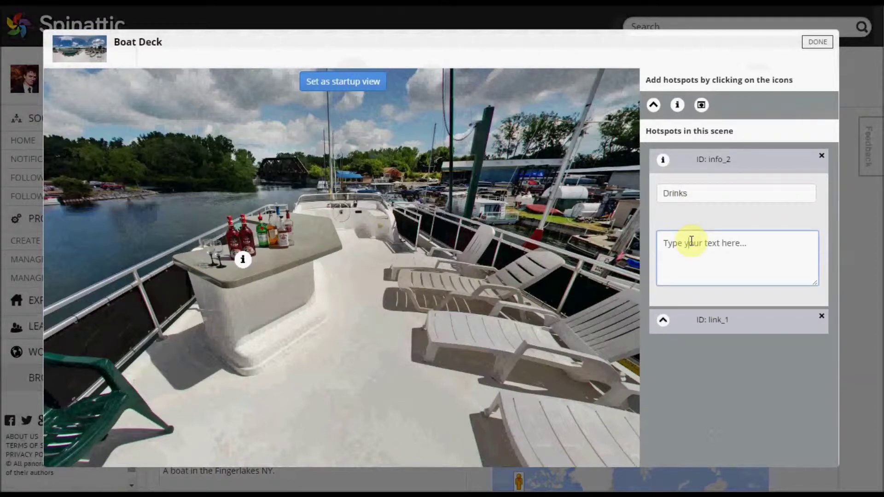
pyautogui.tripleClick(765, 245)
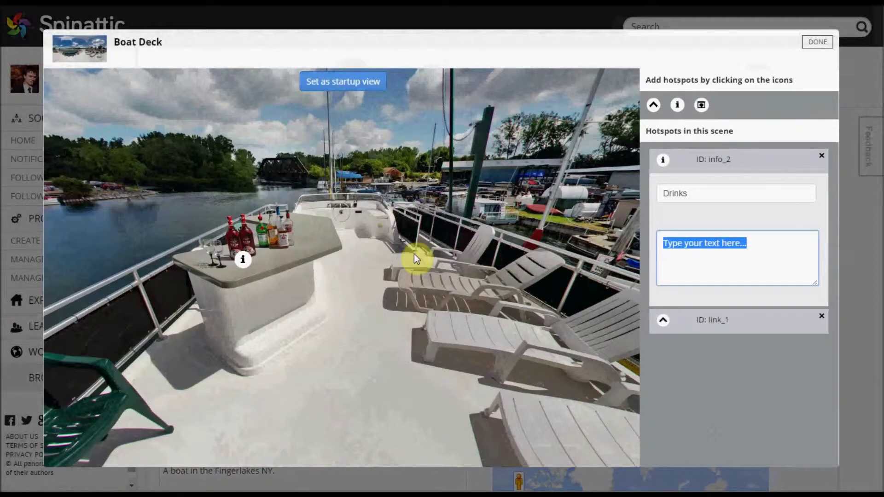
pyautogui.write('This is a good place to make a drink.')
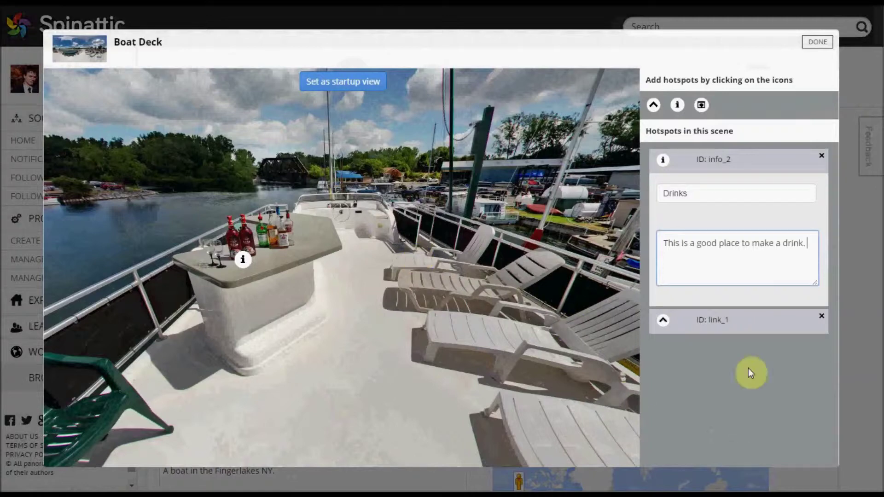
pyautogui.click(734, 360)
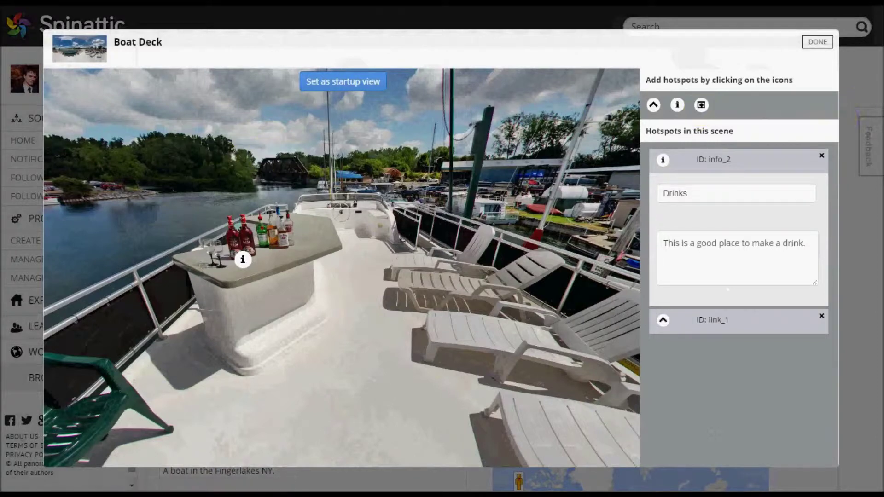
pyautogui.click(701, 106)
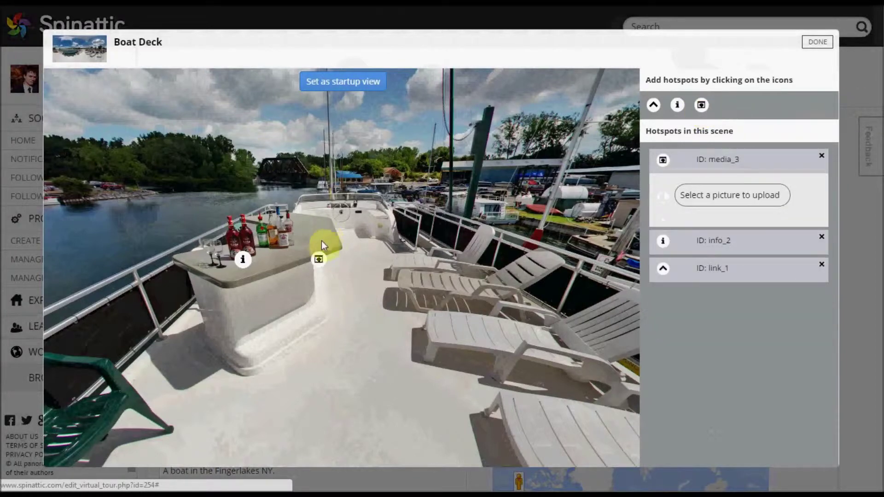
pyautogui.moveTo(302, 206)
pyautogui.mouseDown()
pyautogui.moveTo(212, 192)
pyautogui.moveTo(209, 173)
pyautogui.moveTo(224, 165)
pyautogui.mouseUp()
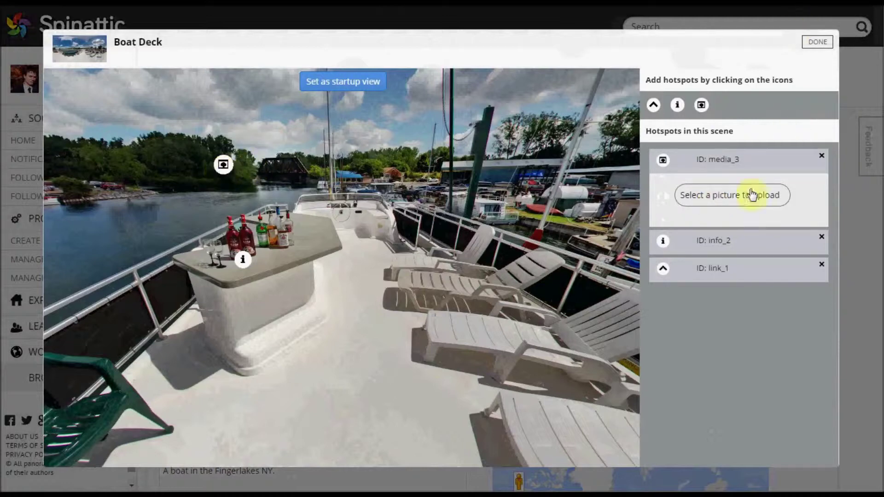
pyautogui.click(820, 161)
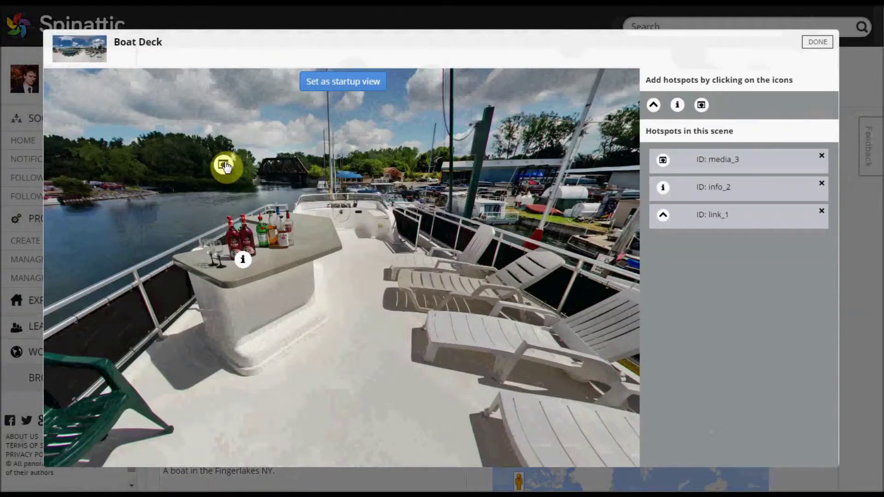
pyautogui.click(821, 158)
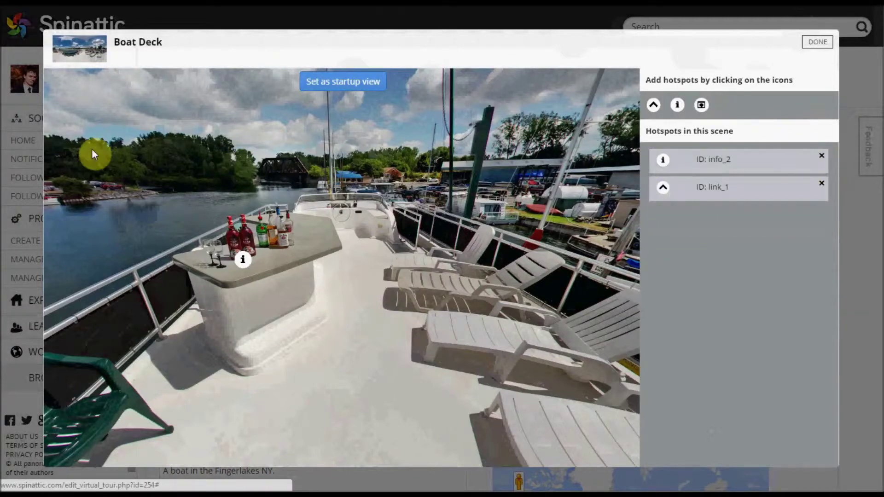
pyautogui.click(817, 43)
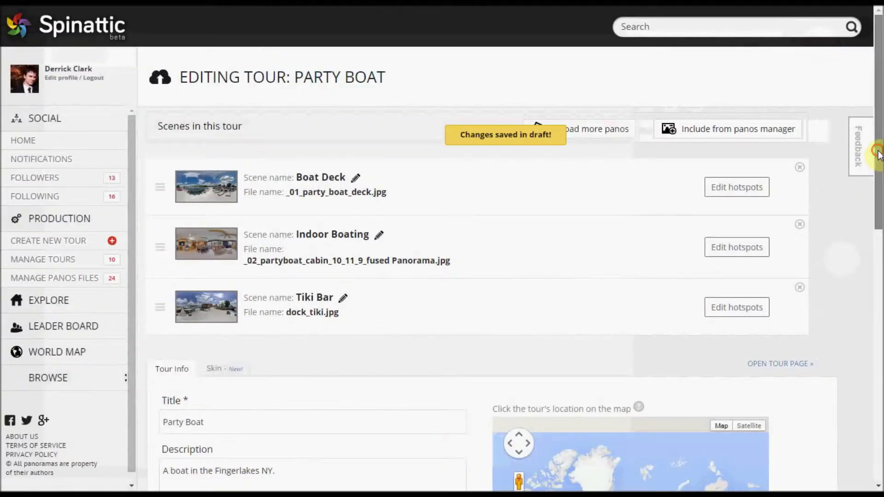
# Save the Party Boat changes with UPDATE, confirm, and open the tour's public page
pyautogui.scroll(-10, 877, 154)
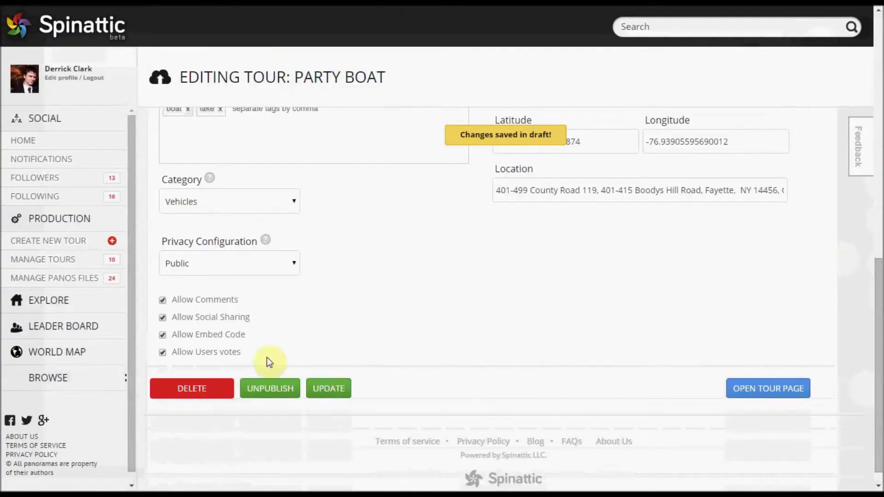
pyautogui.click(327, 392)
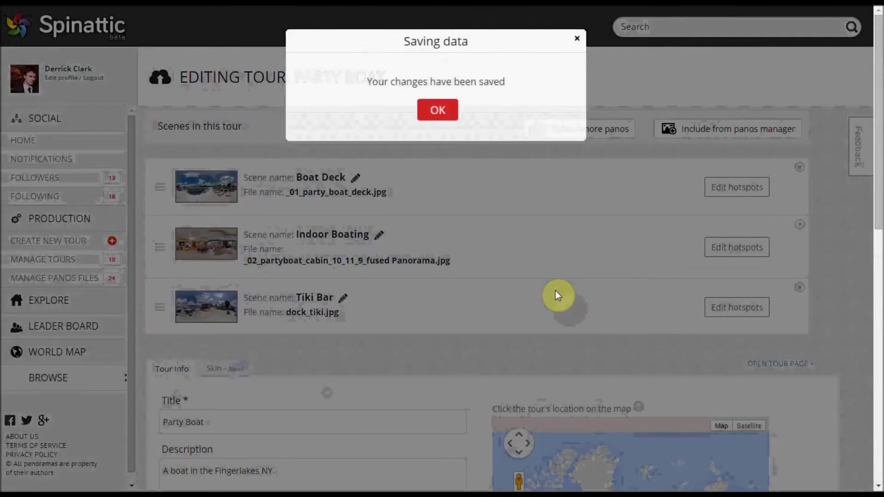
pyautogui.click(438, 112)
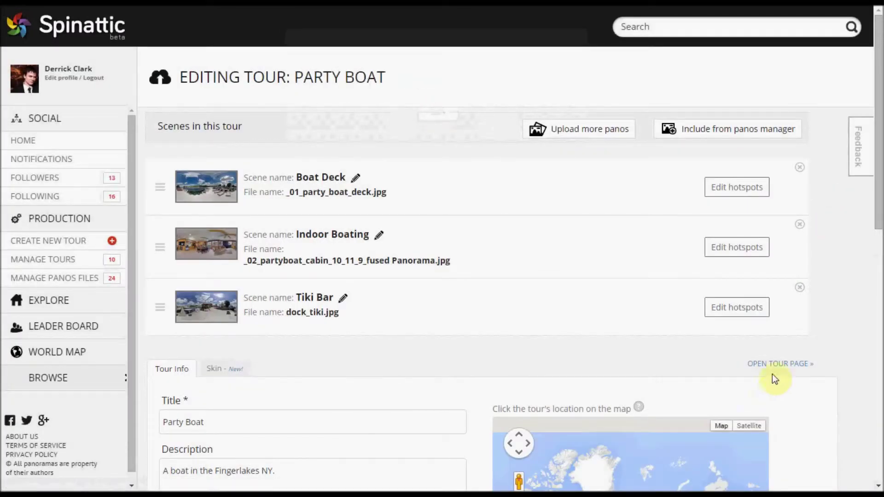
pyautogui.click(785, 363)
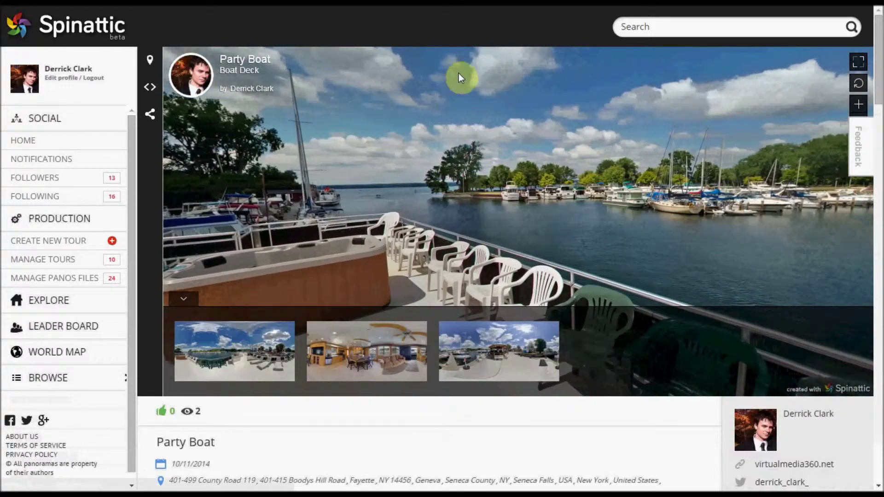
# On Boat Deck, bring the Drinks hotspot into view and display its info text
pyautogui.moveTo(403, 229); pyautogui.dragTo(647, 229)
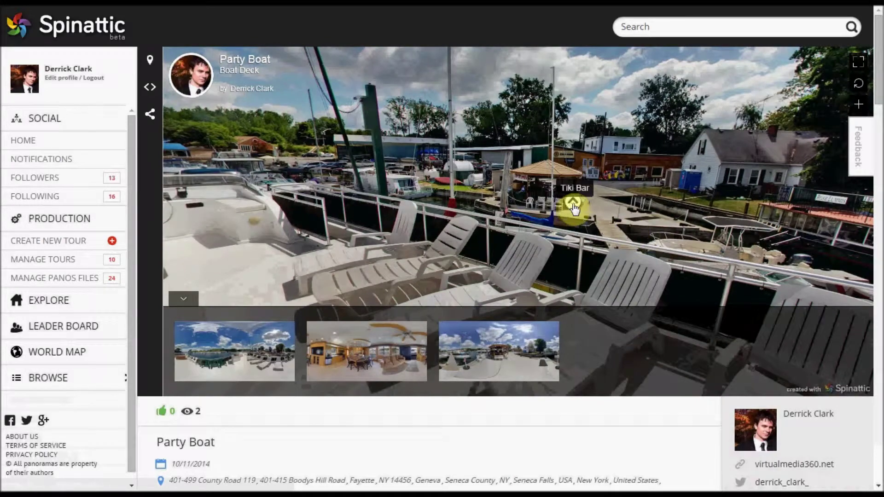
pyautogui.click(573, 205)
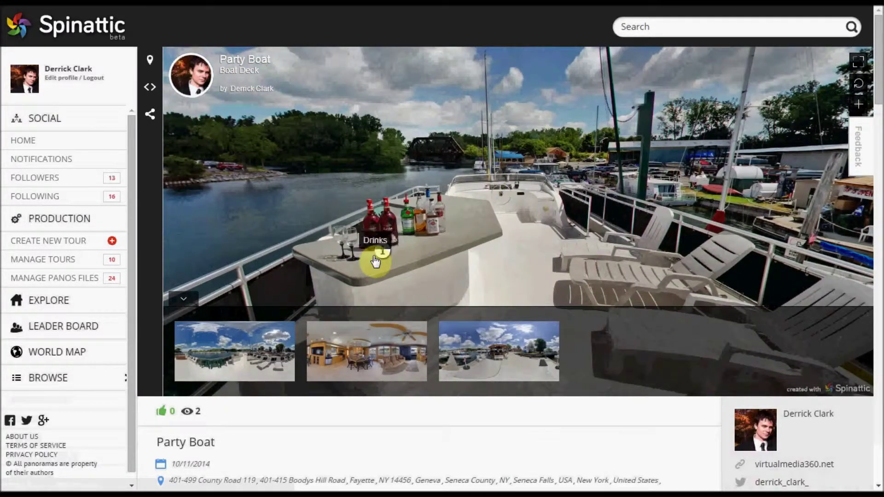
pyautogui.click(381, 256)
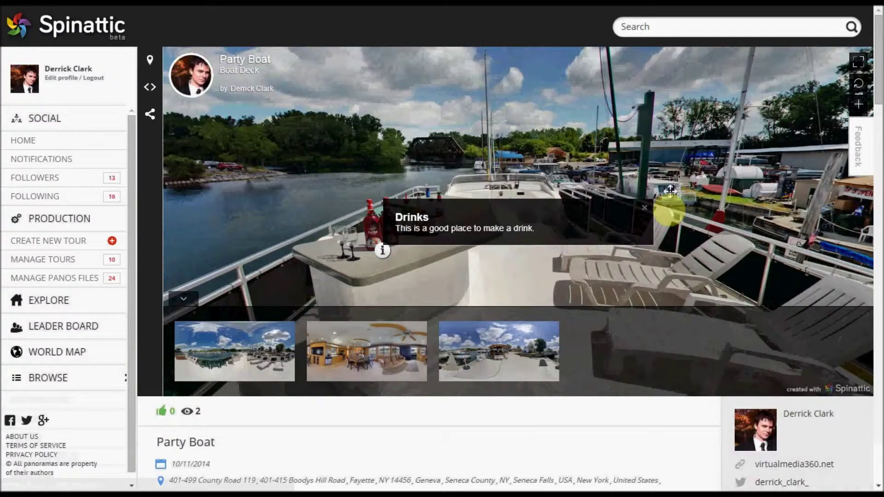
pyautogui.moveTo(647, 211); pyautogui.dragTo(578, 199)
# Visit the Tiki Bar scene, then return to Boat Deck and pan the view
pyautogui.click(601, 213)
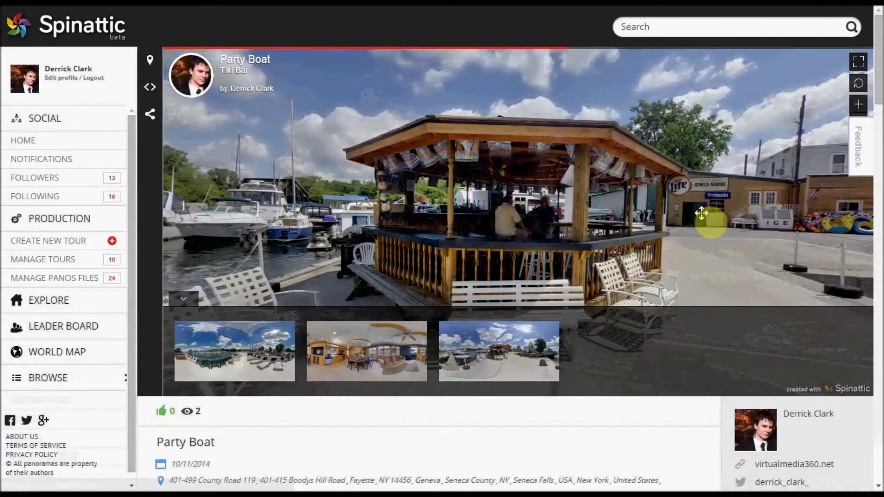
pyautogui.moveTo(701, 213); pyautogui.dragTo(443, 175)
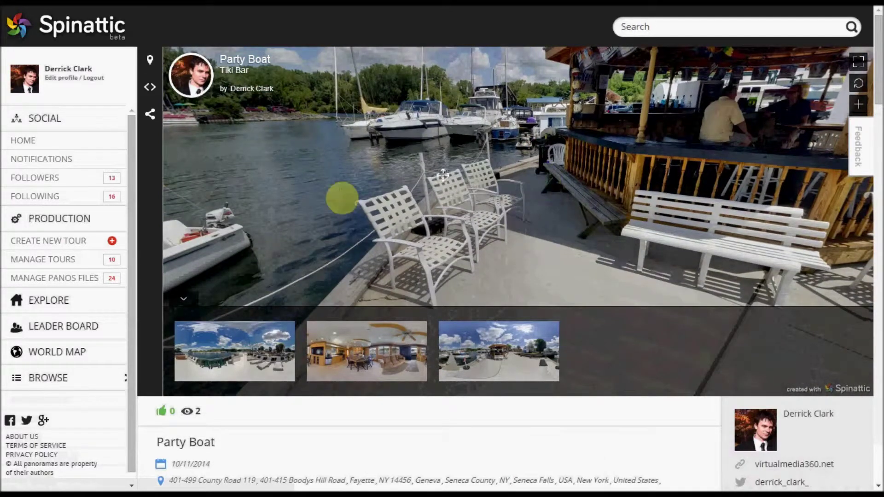
pyautogui.moveTo(332, 188); pyautogui.dragTo(333, 189)
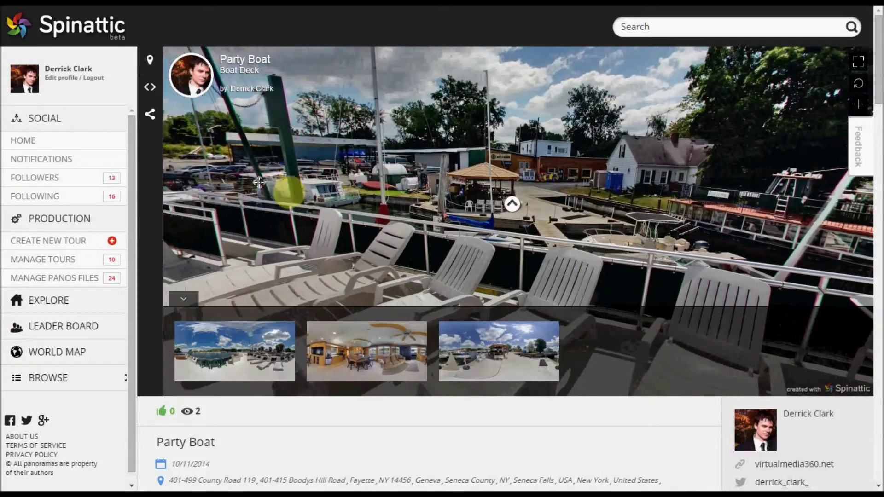
pyautogui.click(300, 182)
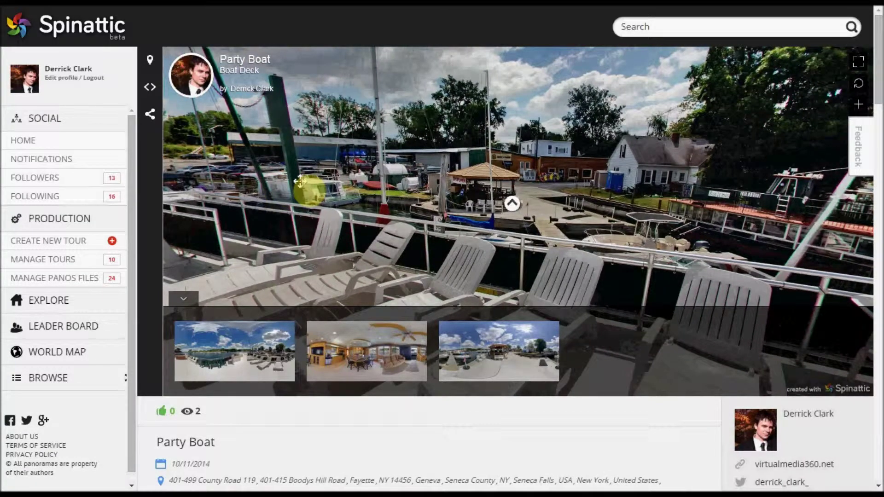
pyautogui.moveTo(300, 181); pyautogui.dragTo(311, 176)
# Show the Party Boat tour's location on a map
pyautogui.click(150, 87)
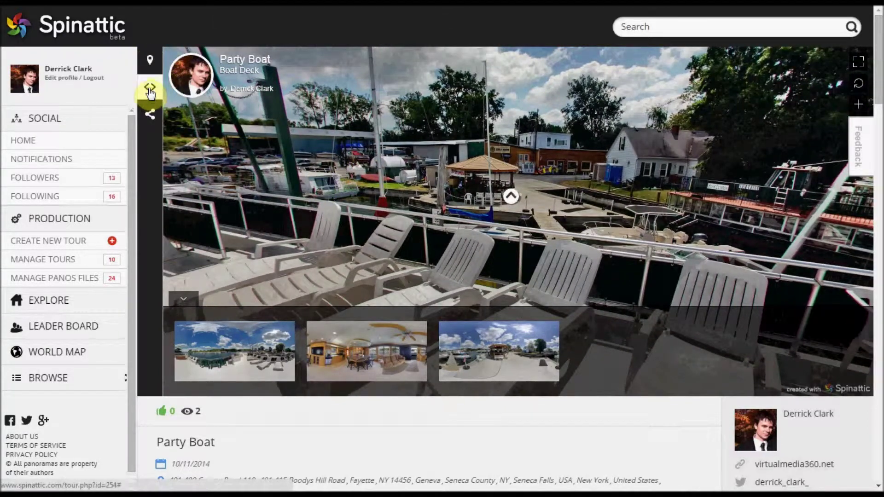
pyautogui.click(149, 67)
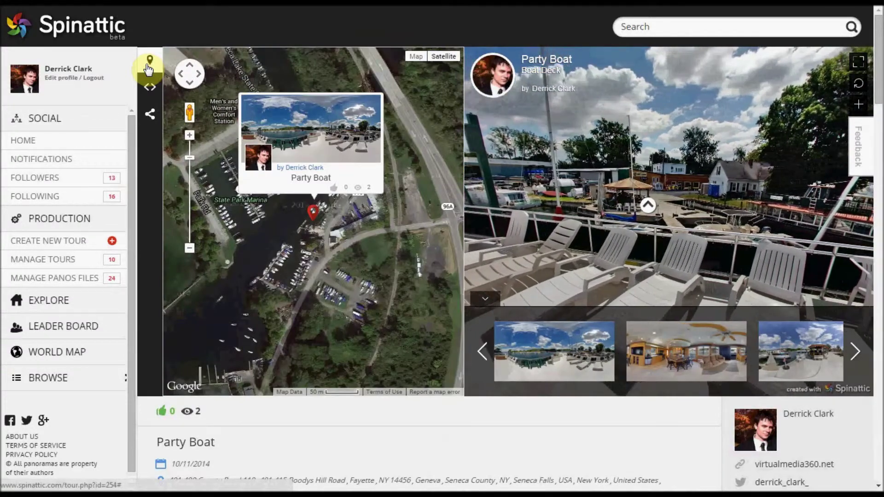
pyautogui.click(308, 237)
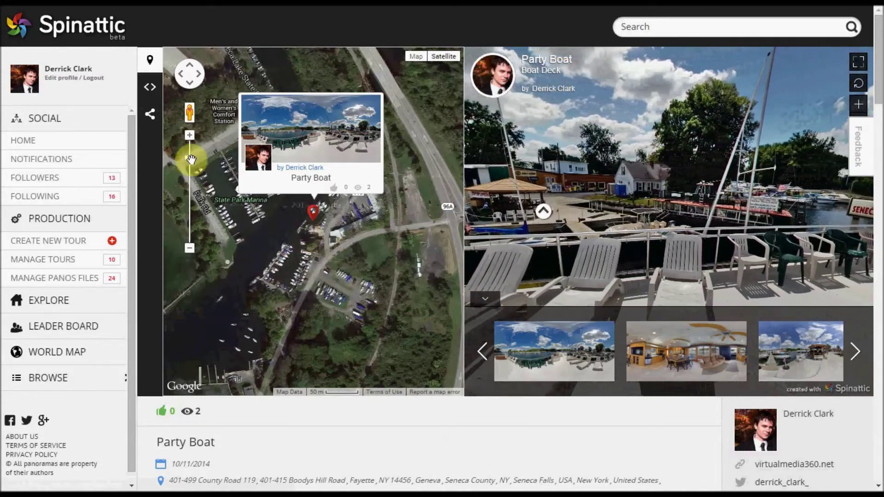
# Close the map and view the tour's embed code, selecting and deselecting its text
pyautogui.click(150, 87)
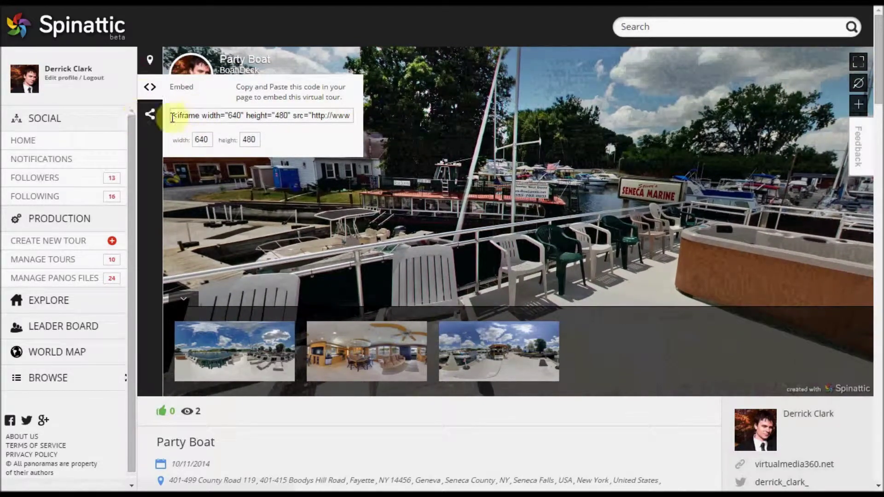
pyautogui.moveTo(174, 116); pyautogui.dragTo(488, 120)
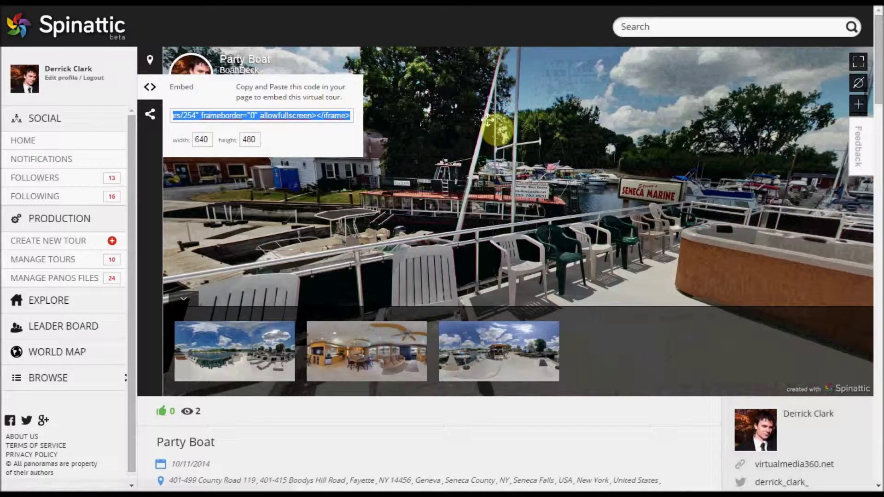
pyautogui.click(233, 115)
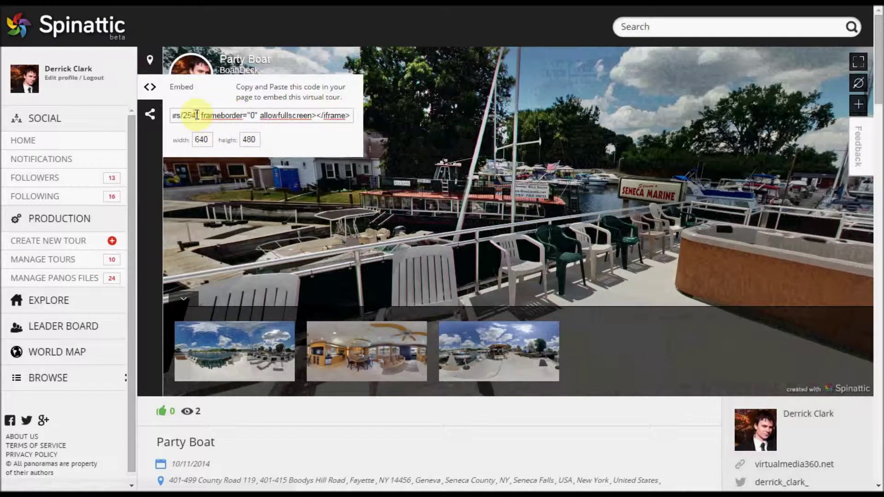
pyautogui.moveTo(196, 115); pyautogui.dragTo(321, 107)
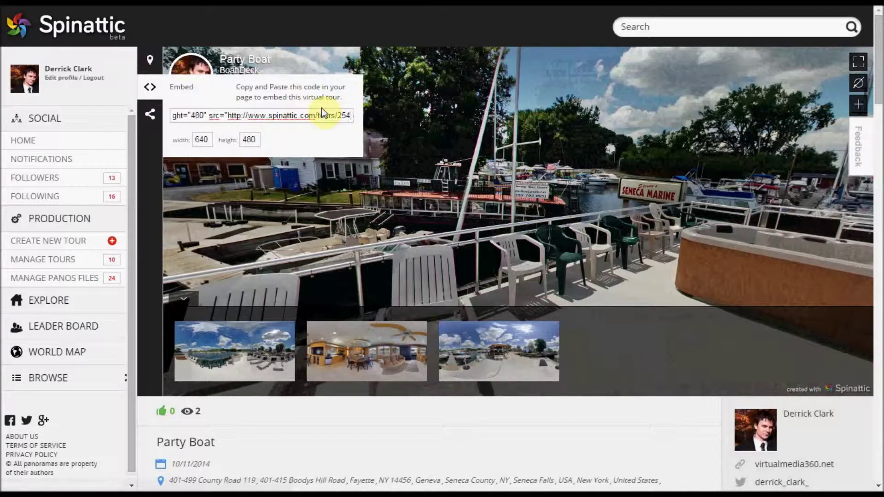
pyautogui.click(231, 117)
pyautogui.click(229, 118)
# Show the tour's Twitter, Facebook, Google+ and Pinterest sharing options, rechecking the embed code once
pyautogui.click(152, 118)
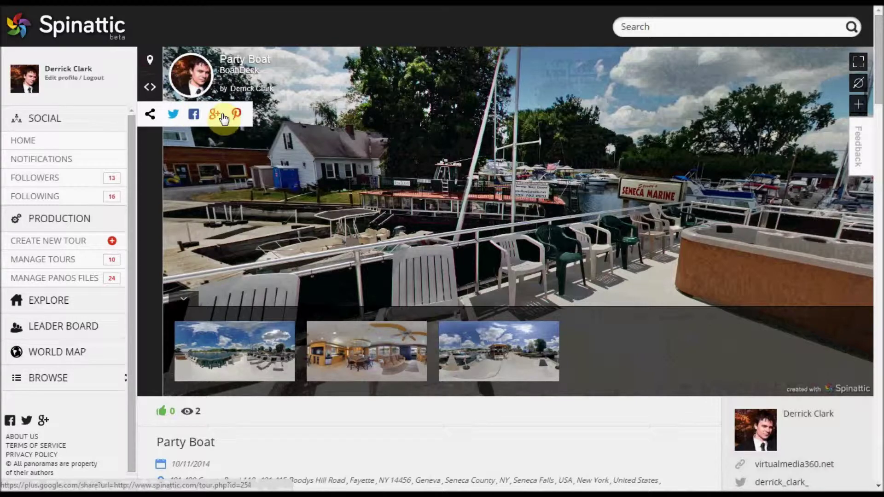
pyautogui.click(152, 93)
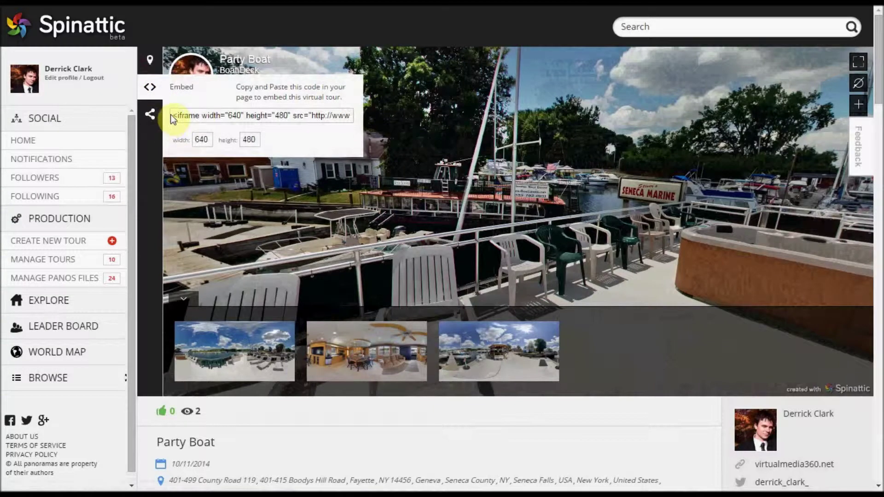
pyautogui.moveTo(172, 116); pyautogui.dragTo(110, 111)
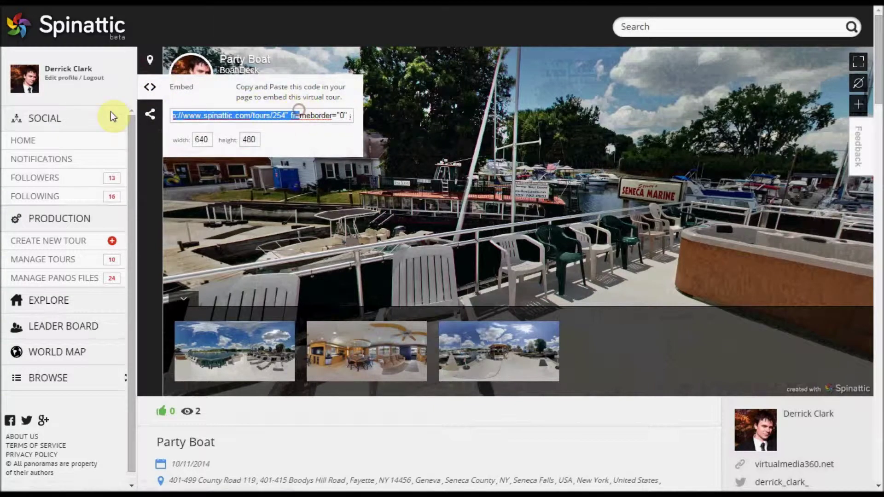
pyautogui.click(149, 115)
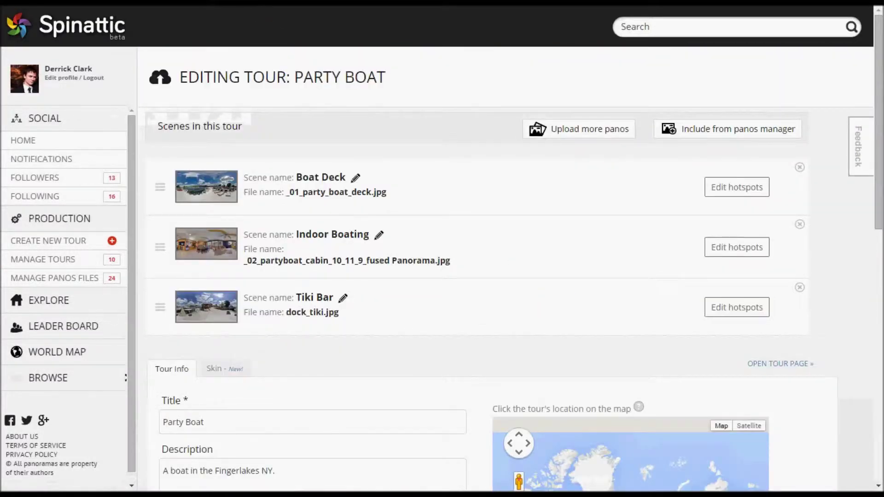
# Display the Party Boat Skin settings below, then return to the Boat Deck, Indoor Boating and Tiki Bar scene list
pyautogui.moveTo(879, 93); pyautogui.dragTo(879, 138)
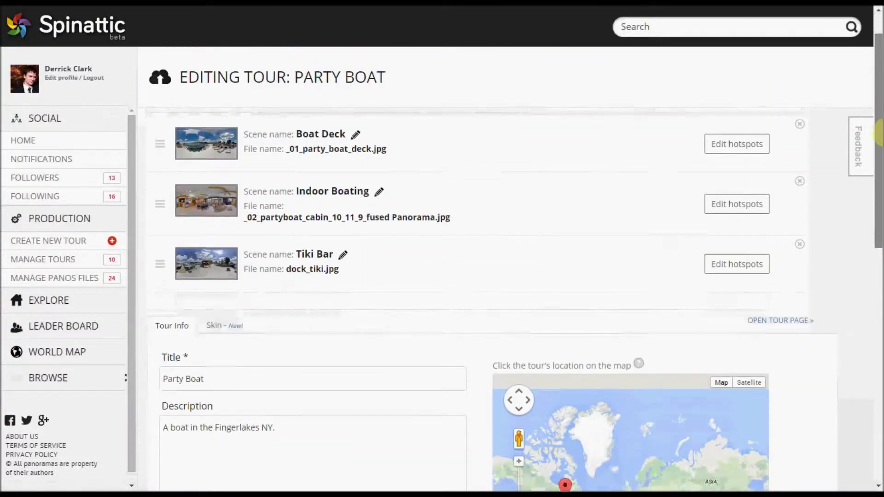
pyautogui.scroll(-1, 217, 253)
pyautogui.click(225, 281)
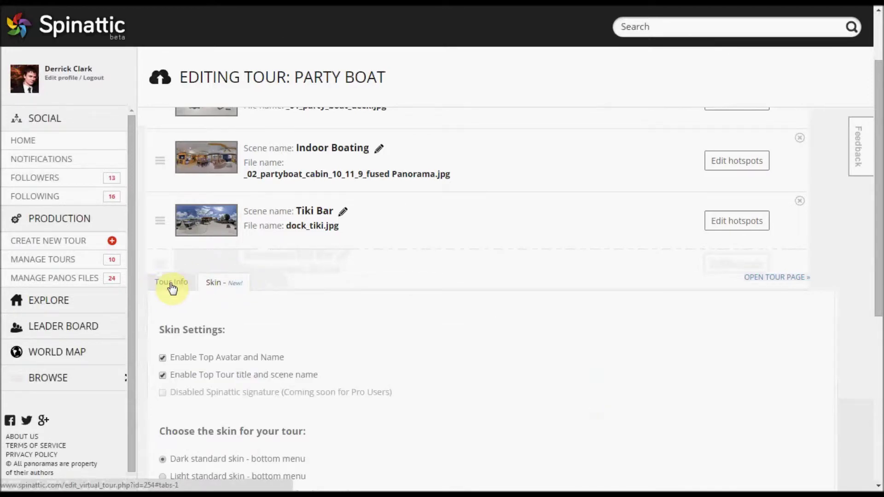
pyautogui.scroll(-1, 262, 338)
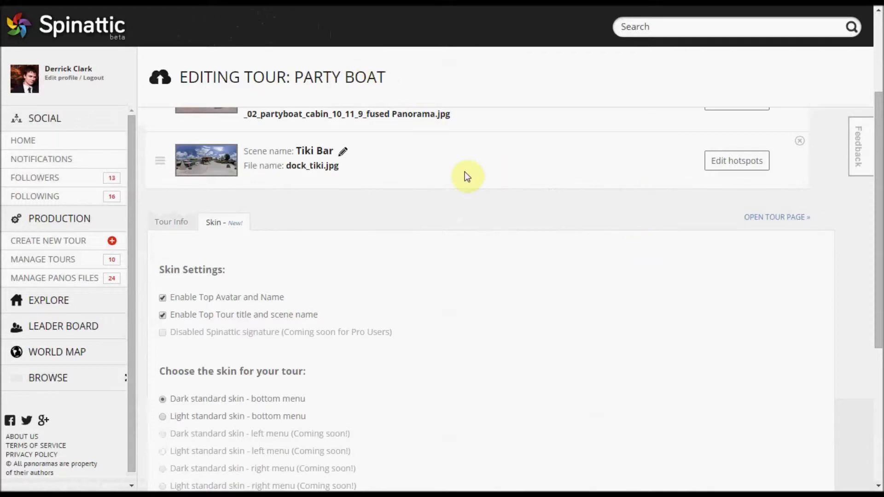
pyautogui.moveTo(874, 256); pyautogui.dragTo(857, 142)
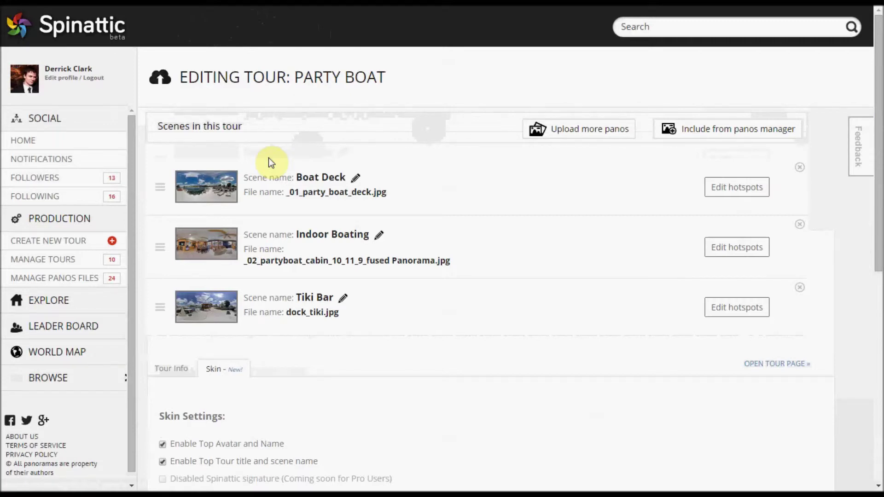
# Add 03_living_area_sphere.jpg from the panos manager as the tour's fourth scene
pyautogui.click(721, 133)
pyautogui.click(301, 175)
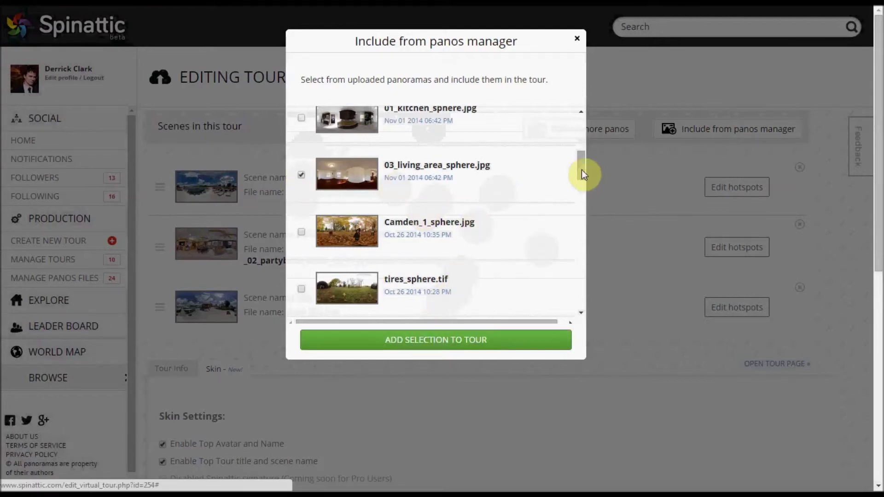
pyautogui.scroll(-1, 581, 175)
pyautogui.scroll(2, 521, 193)
pyautogui.click(434, 341)
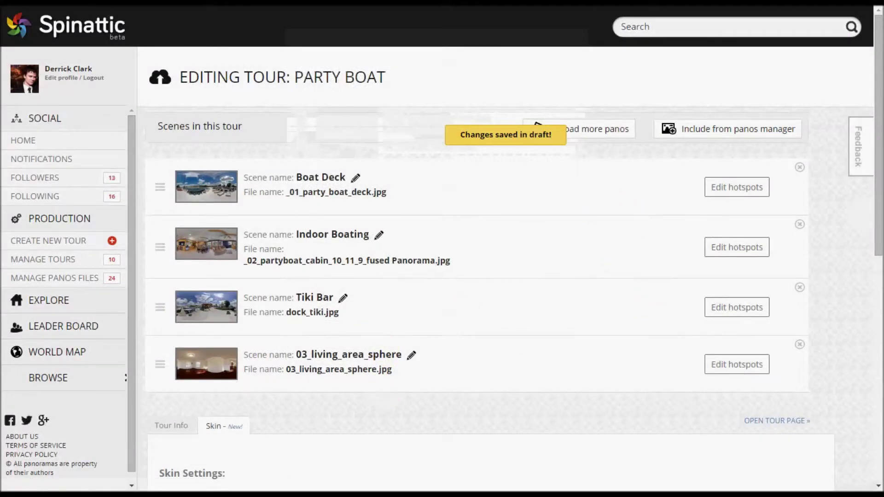
pyautogui.scroll(-10, 581, 340)
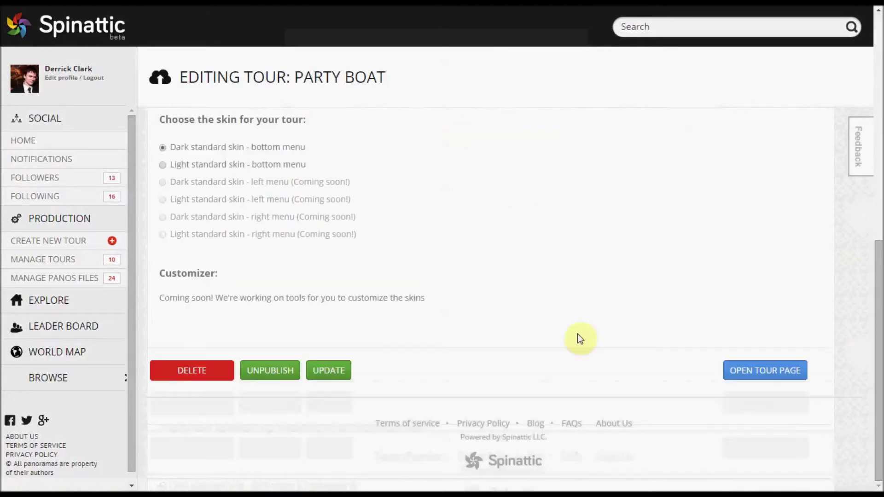
pyautogui.click(877, 397)
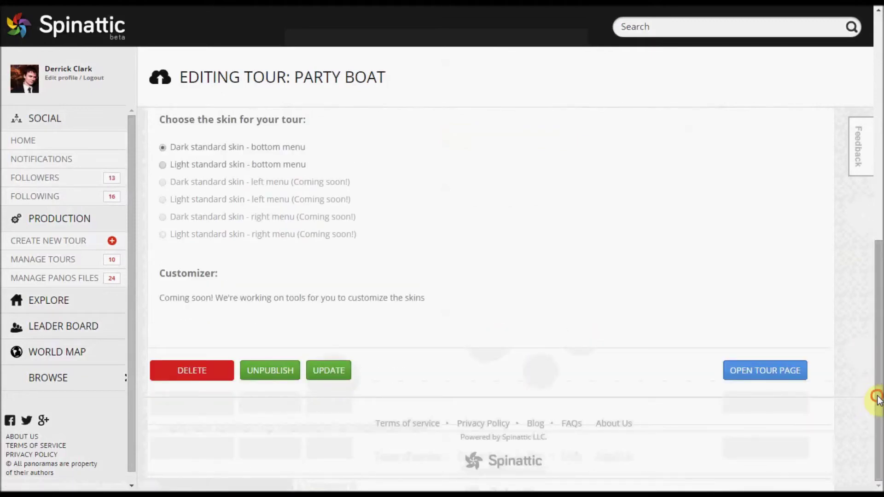
pyautogui.moveTo(877, 397); pyautogui.dragTo(872, 178)
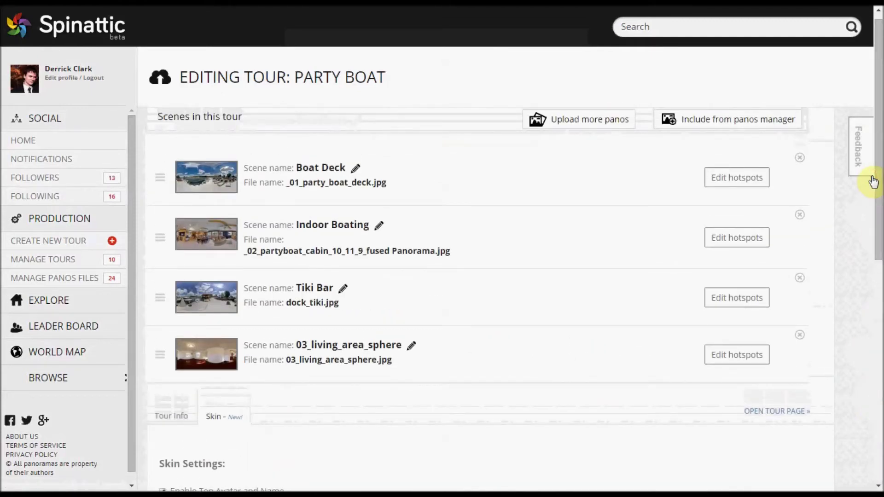
pyautogui.click(586, 133)
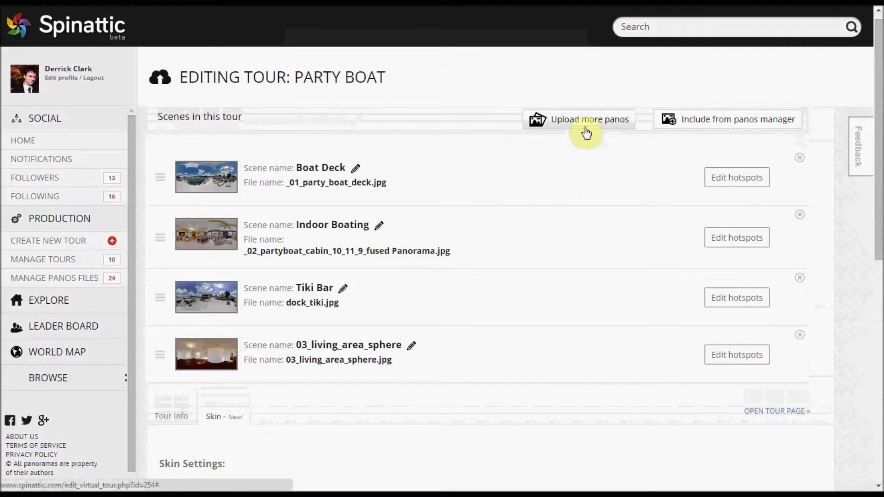